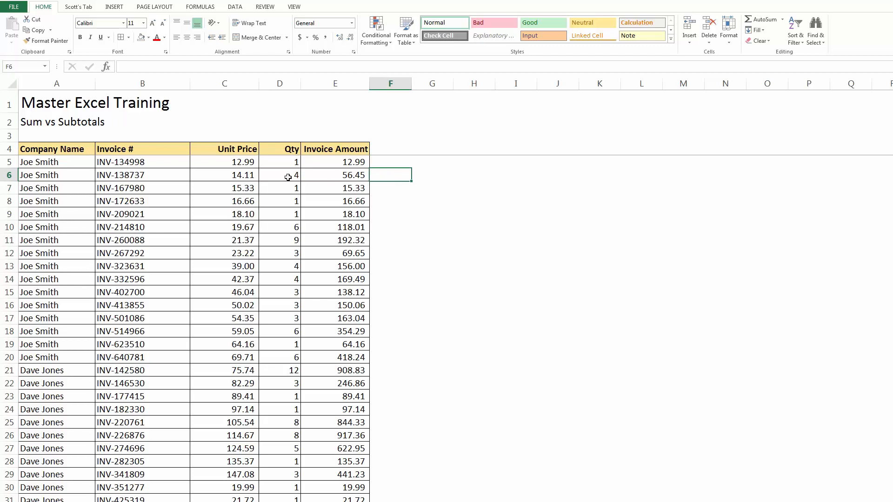
Use AutoSum in cell F6 to total the numbers in C6:E6.
left_click(757, 21)
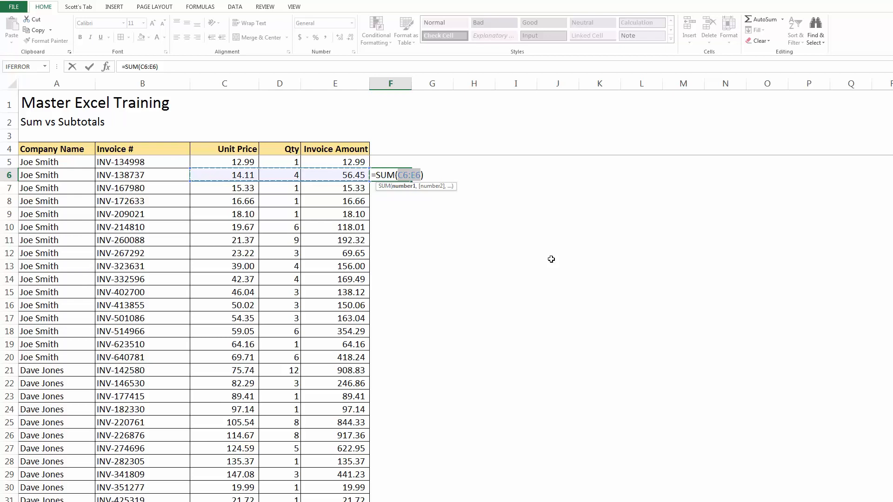
key("Return")
key("Up")
key("Left")
key("Left")
key("Left")
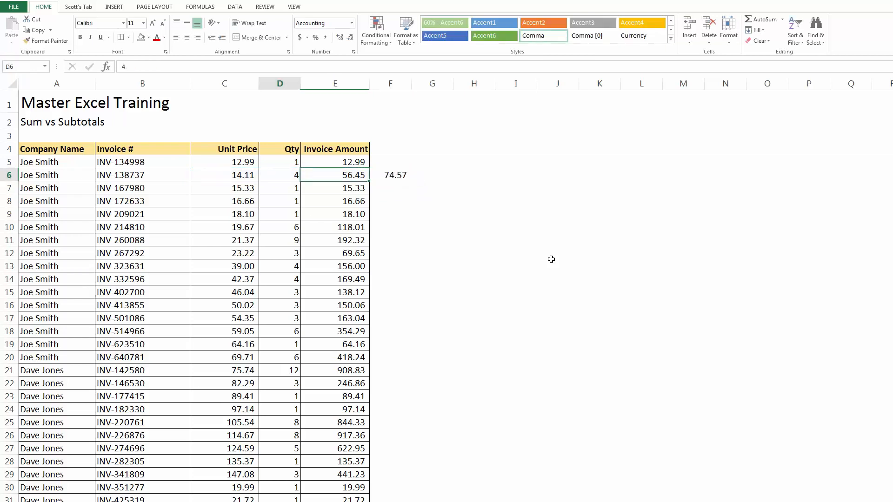
key("Right")
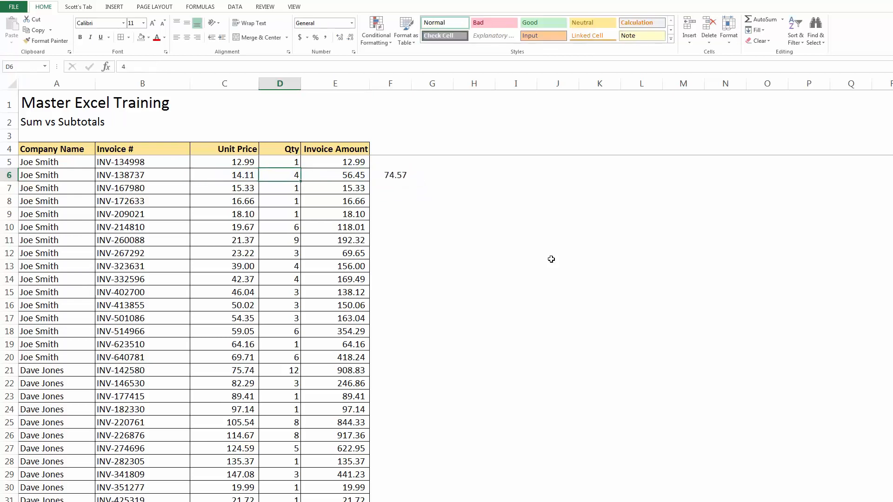
key("Right")
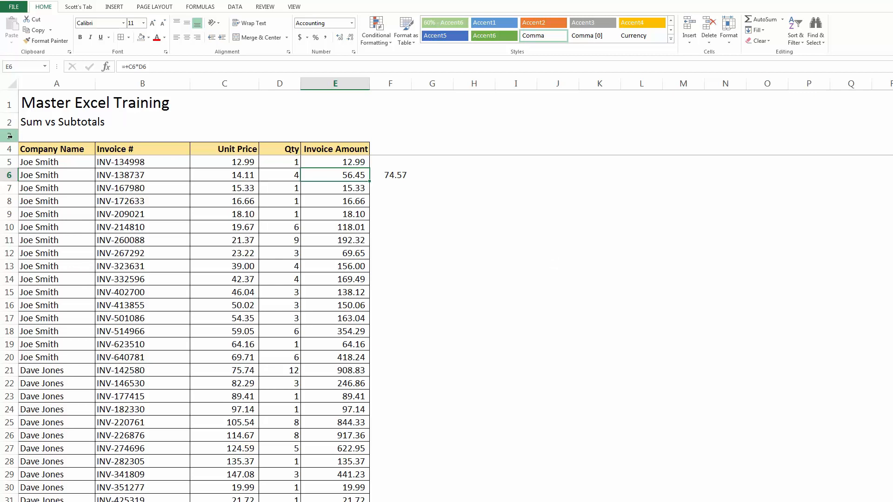
Insert three blank rows above the table's header row.
left_click_drag(9, 135, 9, 163)
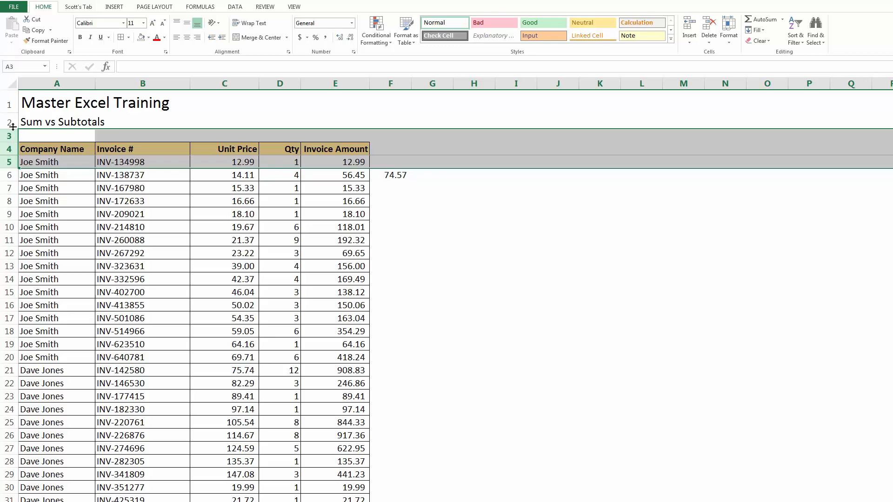
right_click(12, 162)
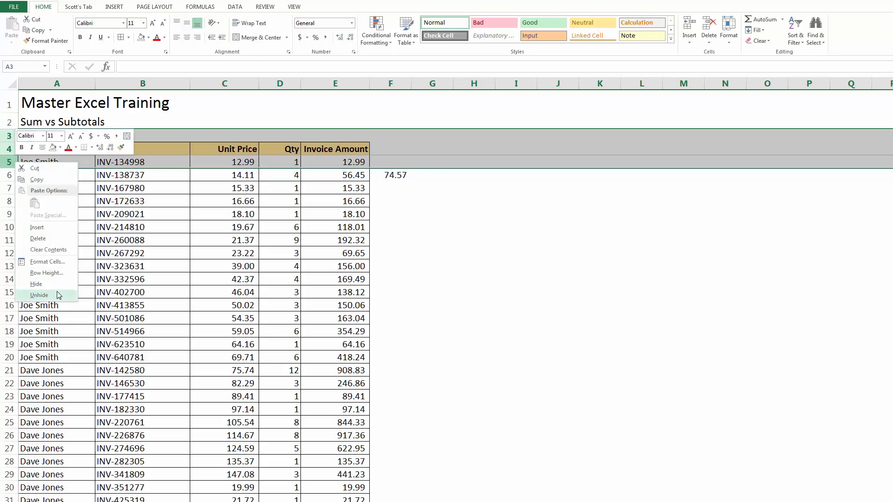
left_click(38, 227)
Clear the AutoSum total beside the table in cell F9.
left_click_drag(514, 313, 390, 221)
left_click(395, 223)
key("Left")
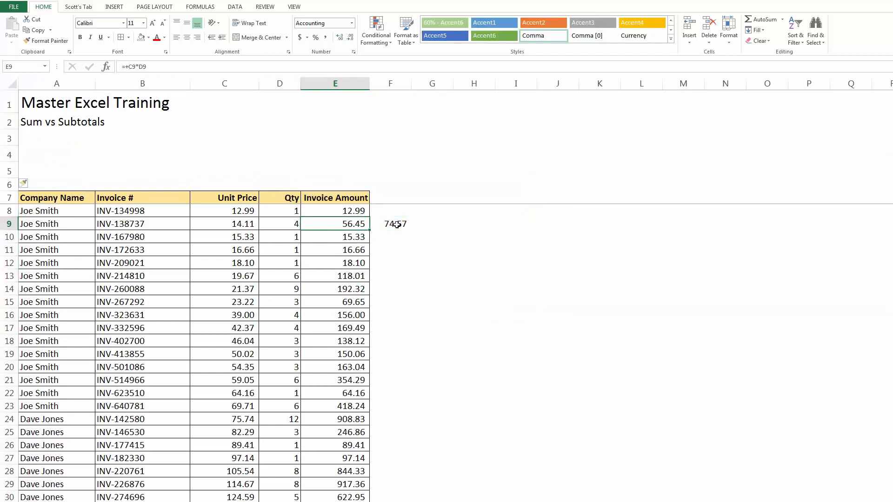
key("Right")
key("Delete")
Enter the formula +SUM(E8:E72) in cell E5, above the table, to total the whole Invoice Amount column.
key("Left")
key("Left")
key("Up")
key("Up")
key("Up")
key("Up")
key("Right")
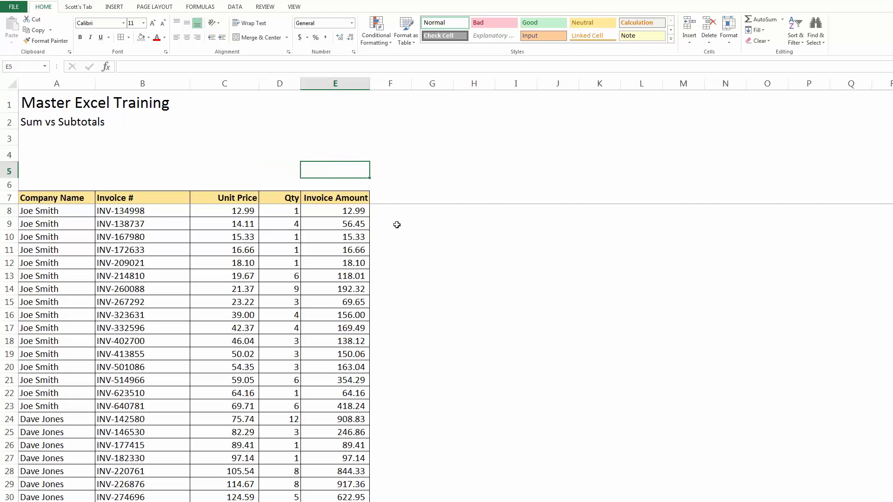
type("+")
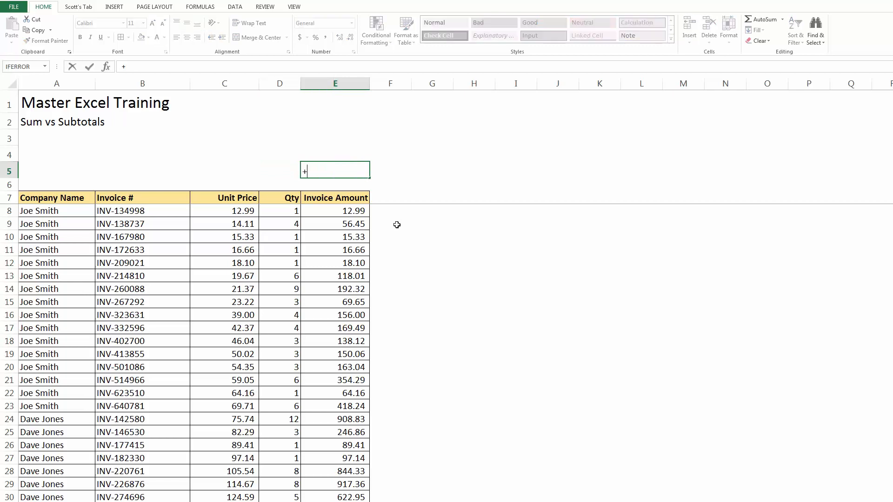
type("sum")
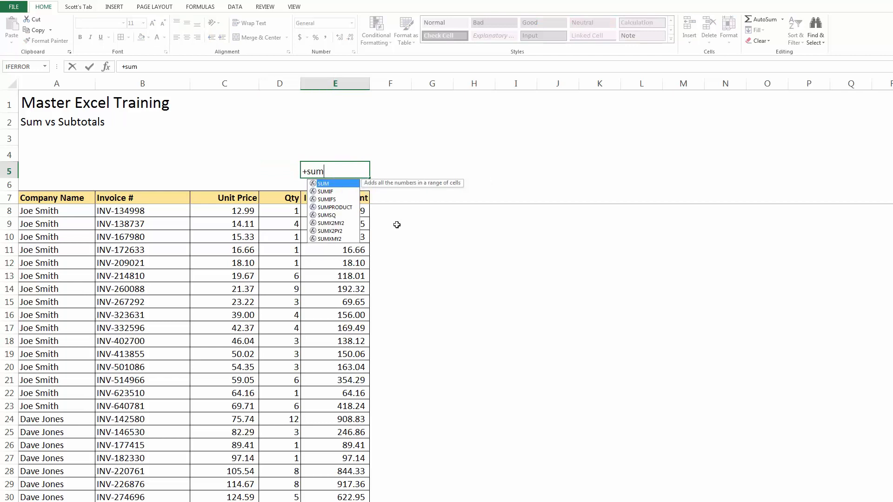
key("Tab")
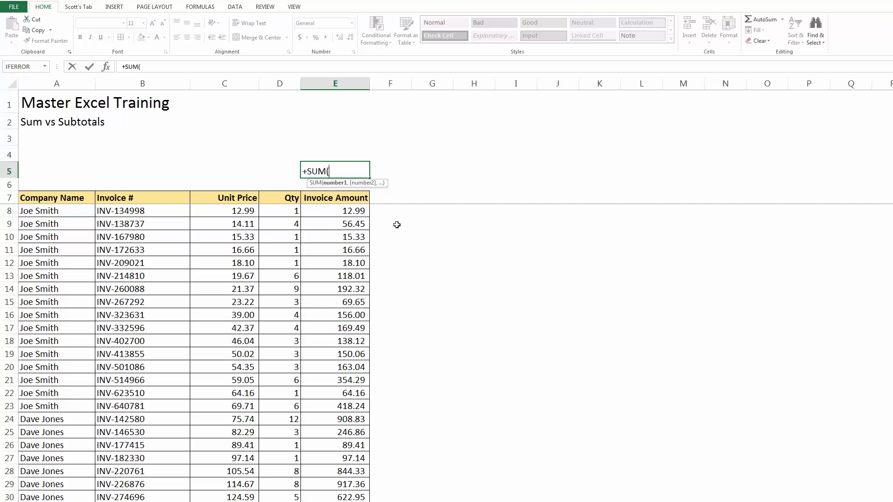
key("Down")
key("Down")
key("Down")
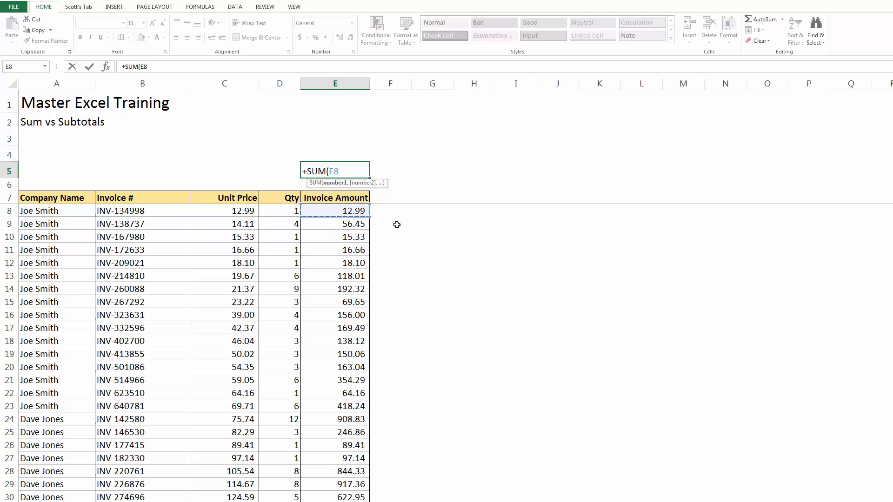
key("ctrl+shift+Down")
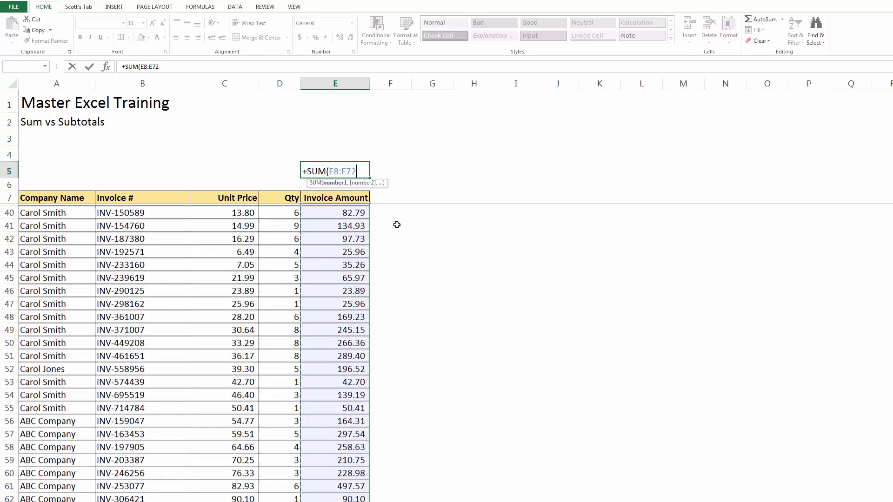
key("ctrl+Return")
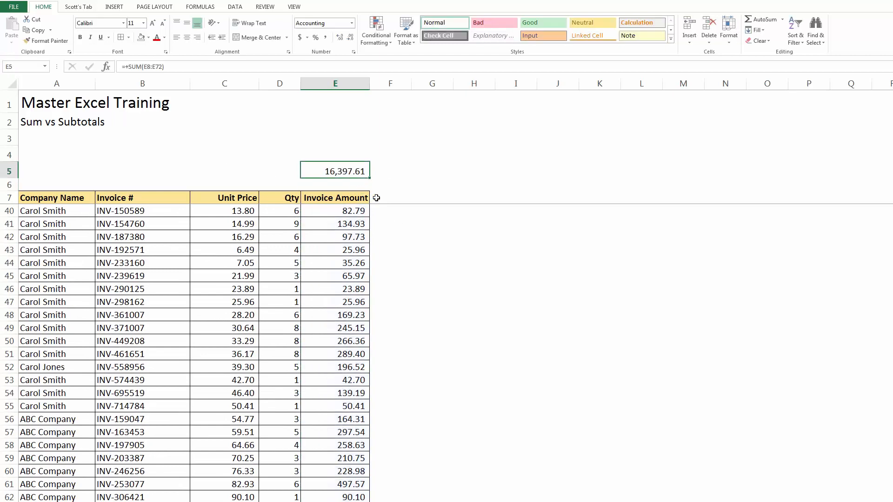
Replace the formula in E5 with +SUM(C8:E22), covering the Unit Price, Qty and Invoice Amount columns.
key("Delete")
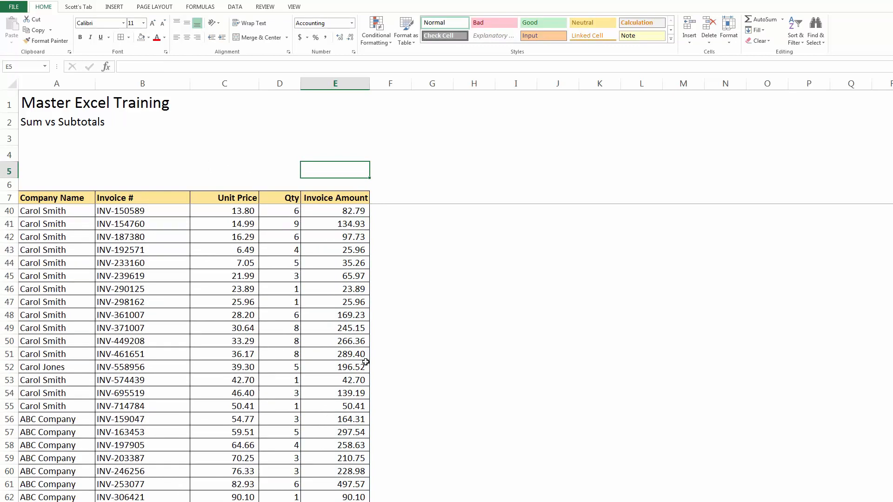
type("+")
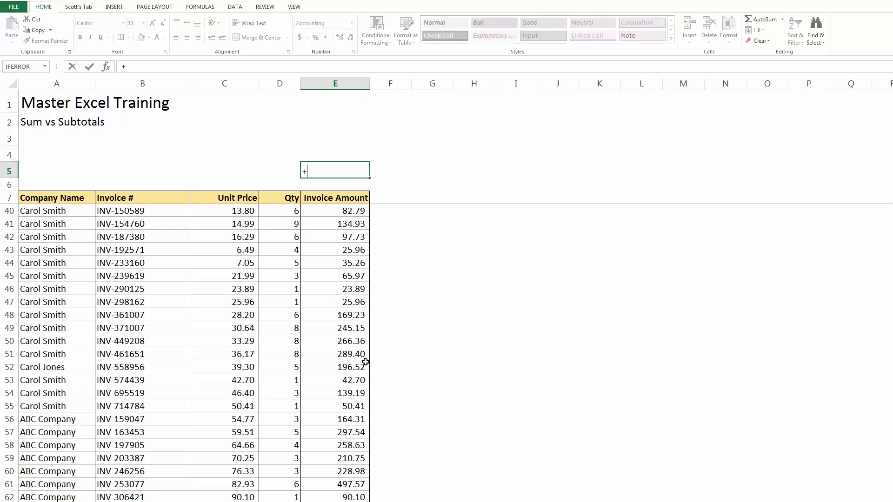
type("sum")
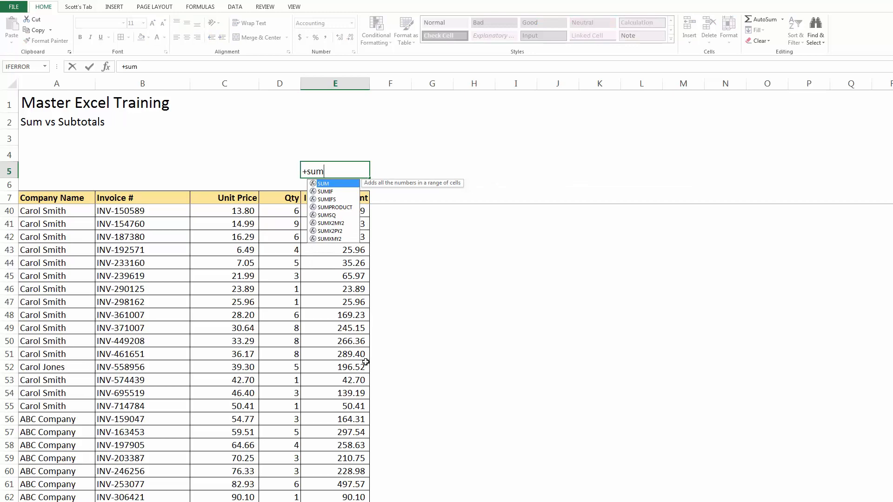
key("Tab")
key("Down")
key("Down")
key("Down")
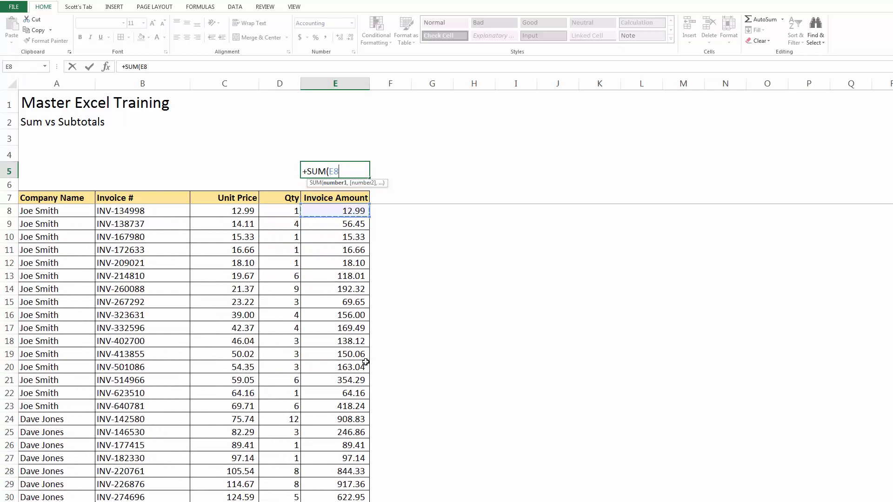
key("shift+Down")
key("shift+Down")
key("shift+Down")
key("shift+Down")
key("shift+Down")
key("shift+Down")
key("shift+Down")
key("shift+Down")
key("shift+Down")
key("shift+Down")
key("shift+Down")
key("shift+Down")
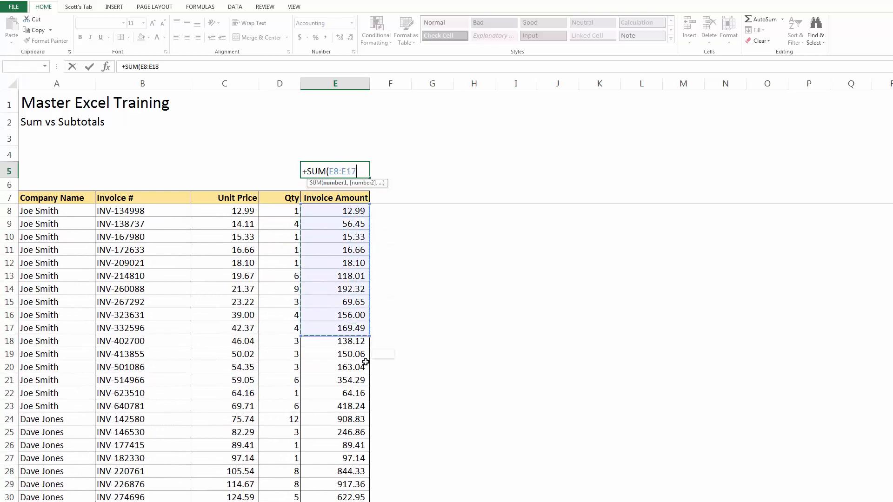
key("shift+Down")
key("shift+Down")
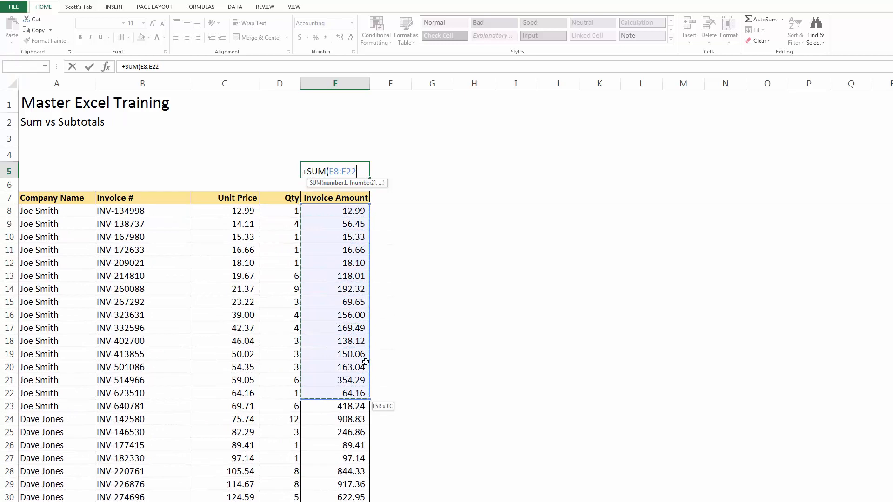
key("shift+Left")
key("shift+Left")
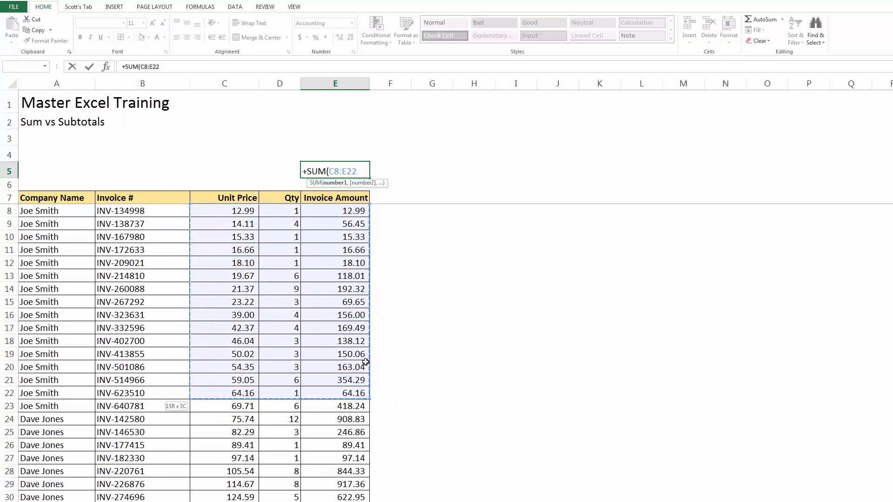
type(")")
key("ctrl+Return")
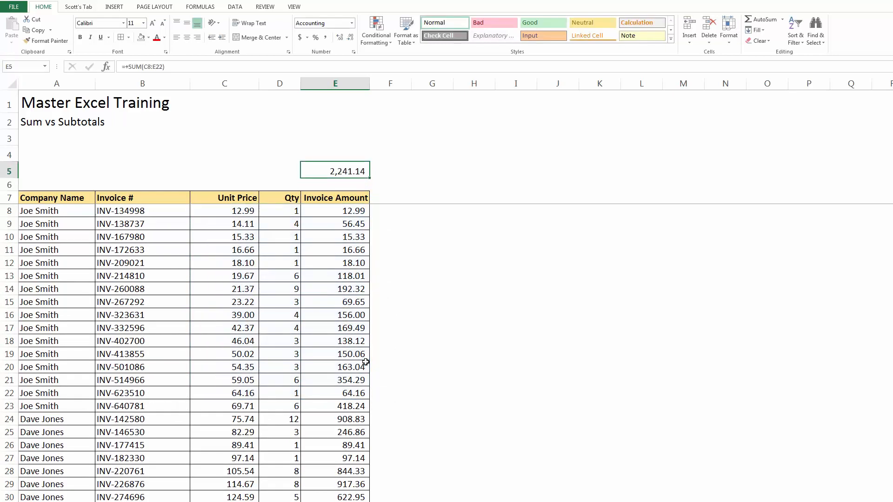
Edit the SUM range in E5 to E8:E22 so it covers only the Invoice Amount column.
key("F2")
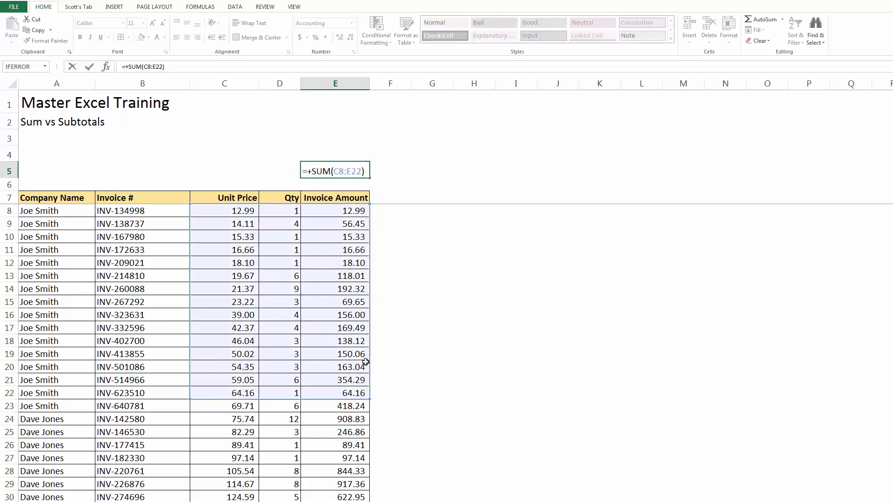
key("Left")
key("Left")
key("Left")
key("Left")
key("Left")
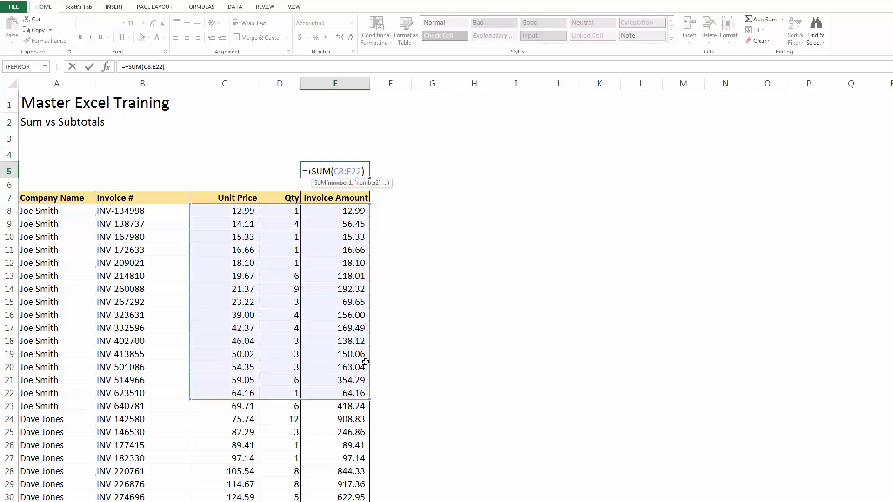
key("shift+Left")
type("E")
key("ctrl+Return")
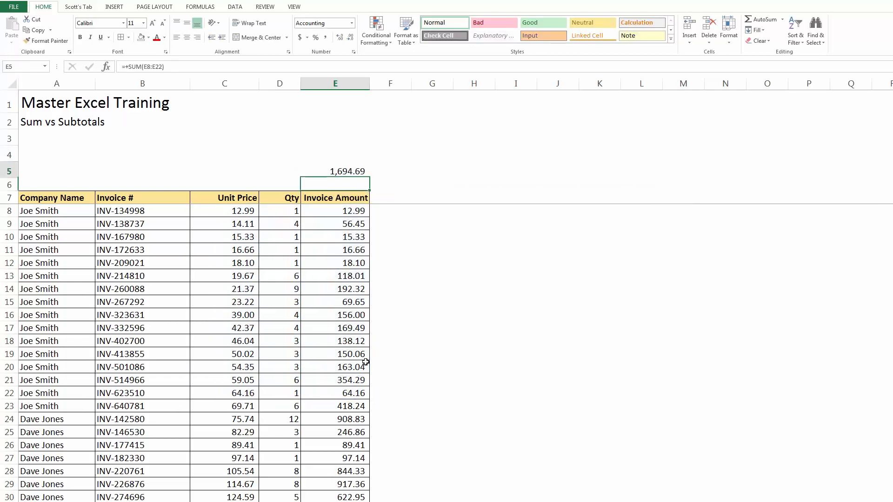
Change the SUM range in E5 back to C8:E22.
key("F2")
key("Left")
key("Left")
key("Left")
key("Left")
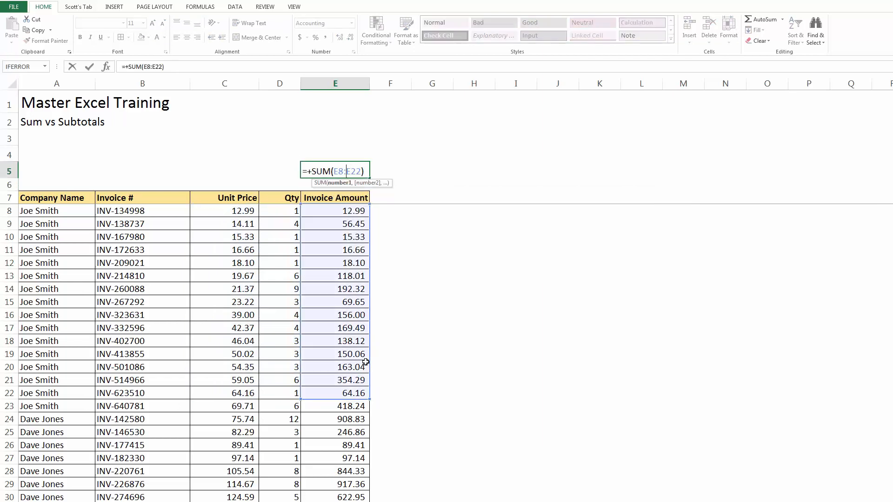
key("shift+Right")
type("C")
key("ctrl+Return")
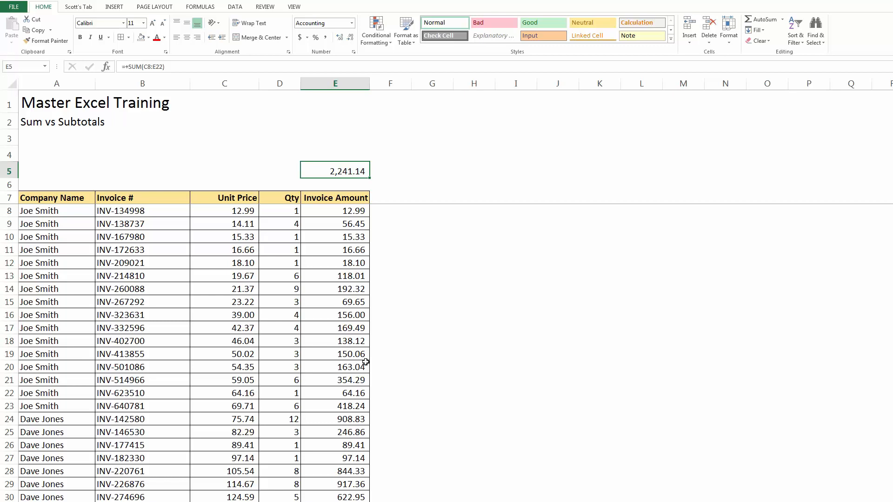
Replace E5 with +SUM(E8:E17,C8:C17) to add two separate ranges, and reopen the formula to show its highlighted ranges.
key("Delete")
type("+")
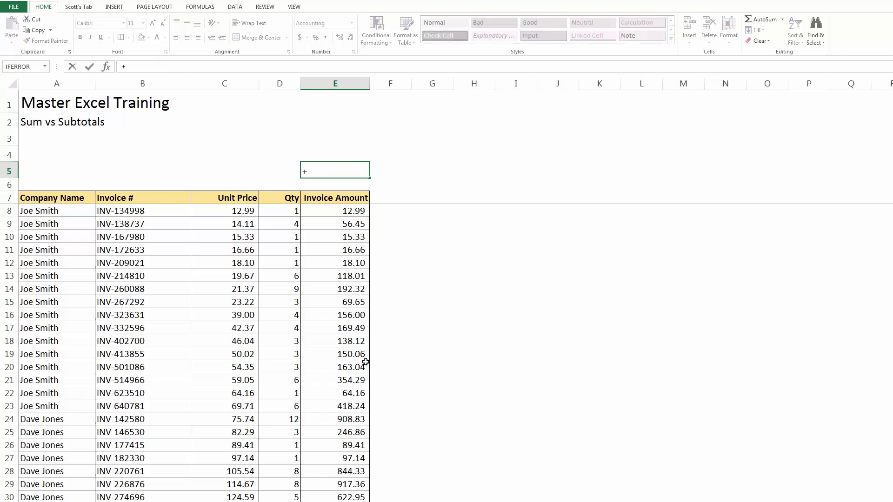
type("sum")
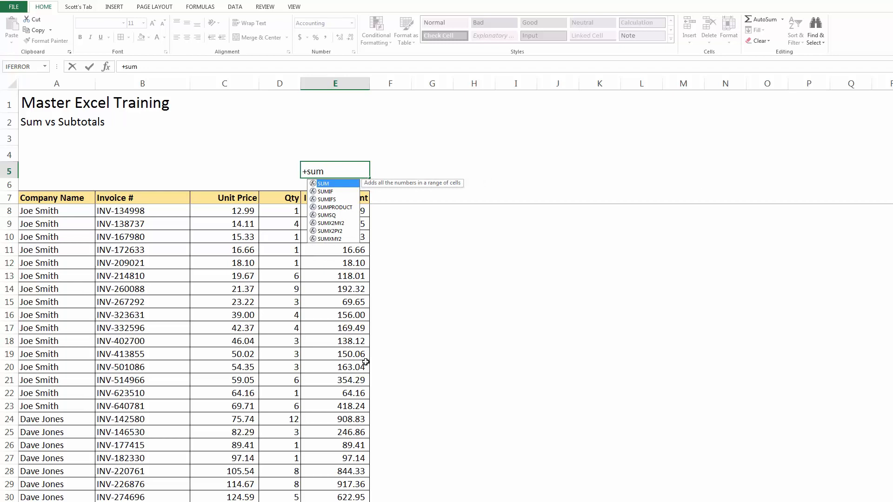
key("Tab")
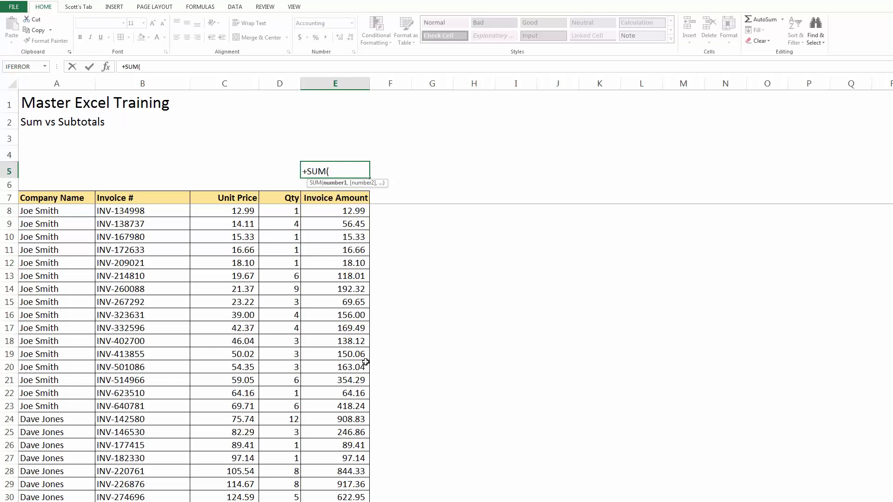
left_click(334, 211)
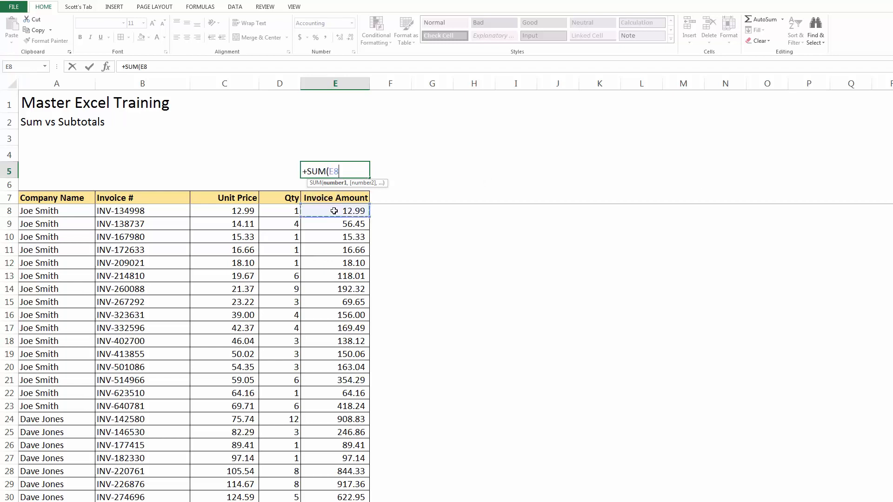
left_click_drag(334, 211, 340, 324)
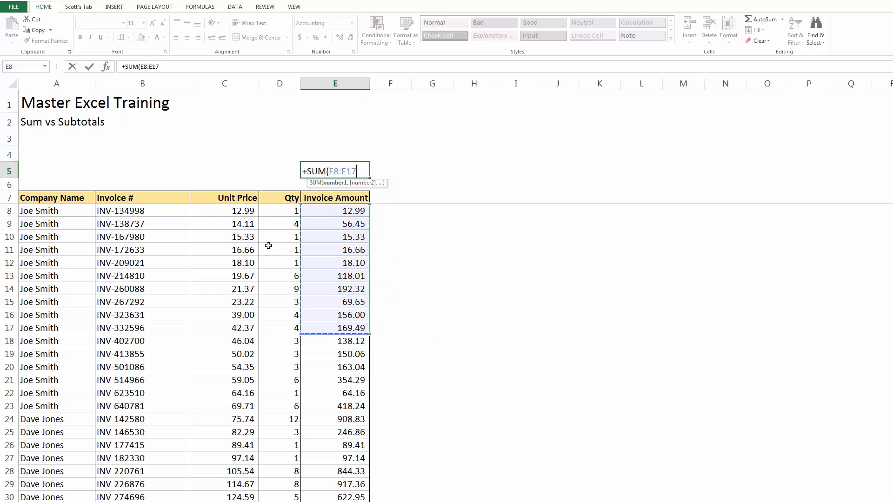
type(",")
left_click_drag(232, 209, 238, 329)
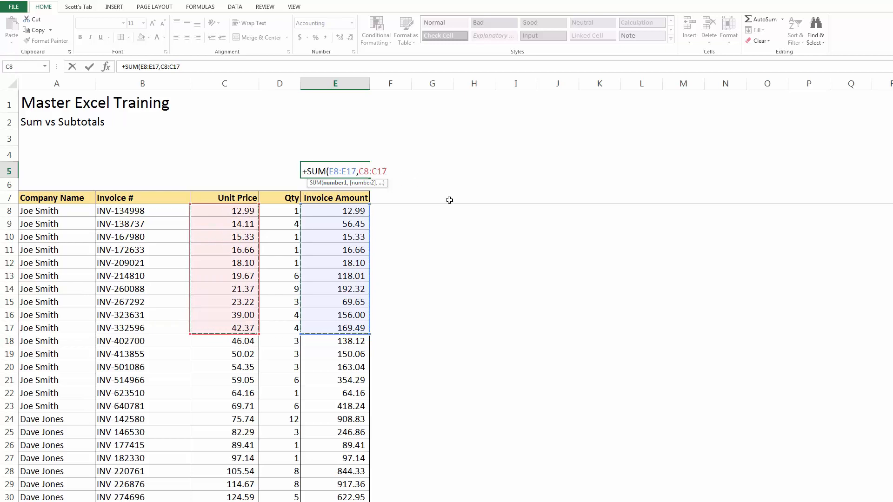
type(")")
key("ctrl+Return")
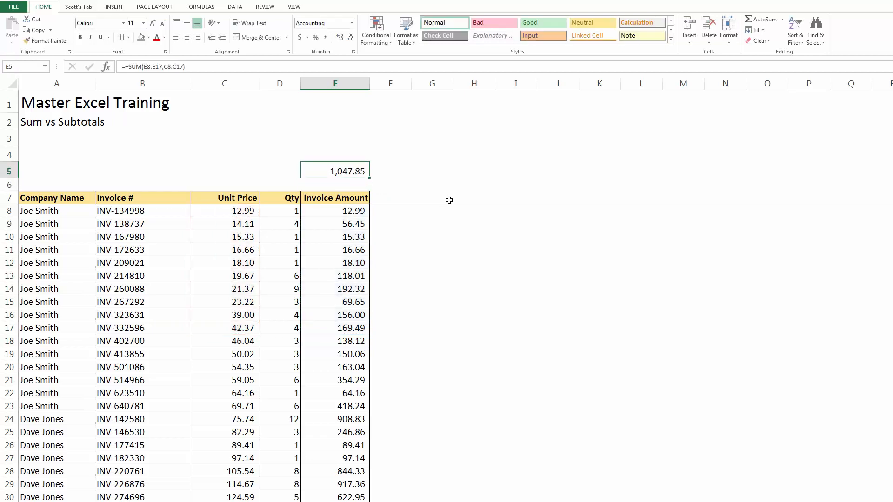
key("F2")
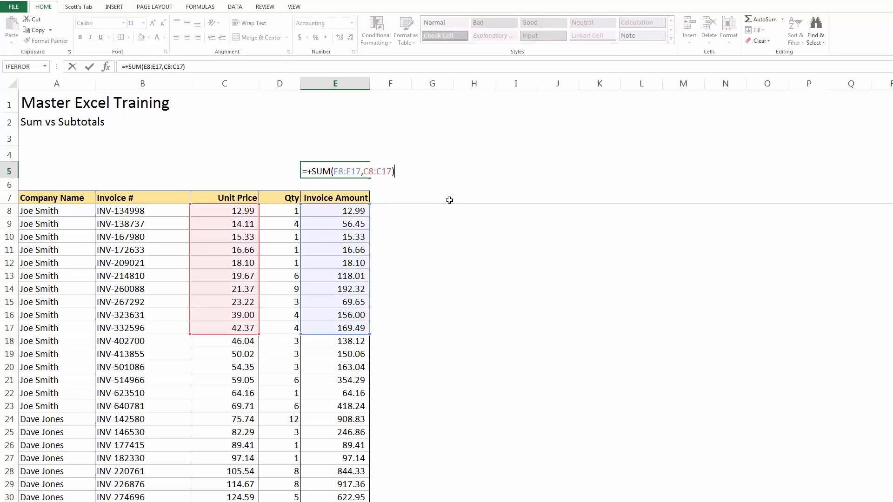
Remove the C8:C17 range from the SUM formula in E5, and clear the cell.
key("Left")
key("BackSpace")
key("BackSpace")
key("BackSpace")
key("BackSpace")
key("BackSpace")
key("BackSpace")
key("BackSpace")
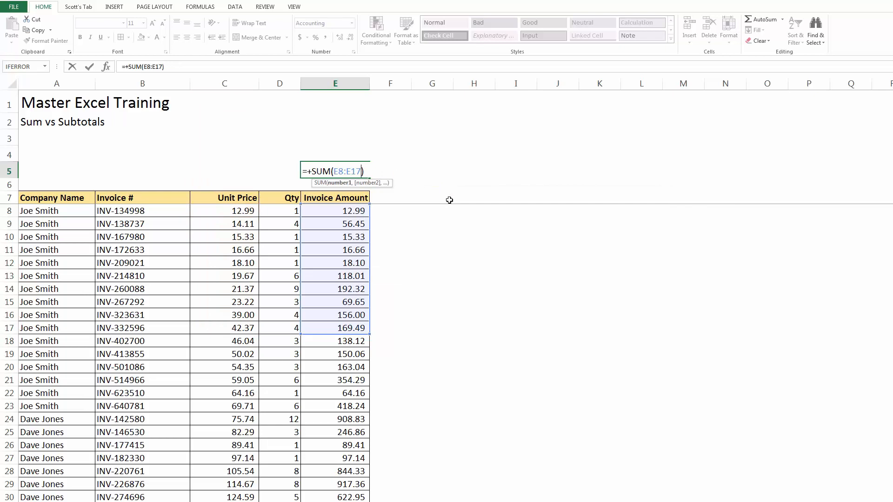
key("ctrl+Return")
key("Delete")
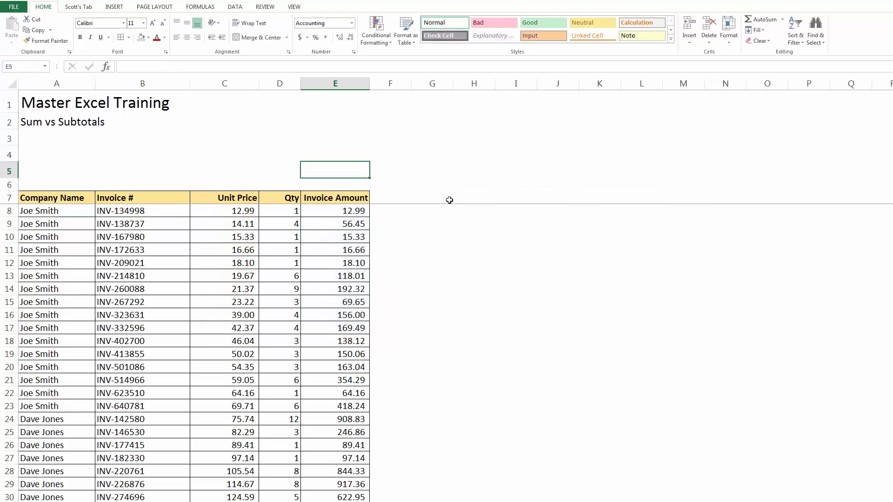
Enter the formula +SUM(E7:E72) in E5 to total the whole Invoice Amount column.
scroll(449, 200, "down", 11)
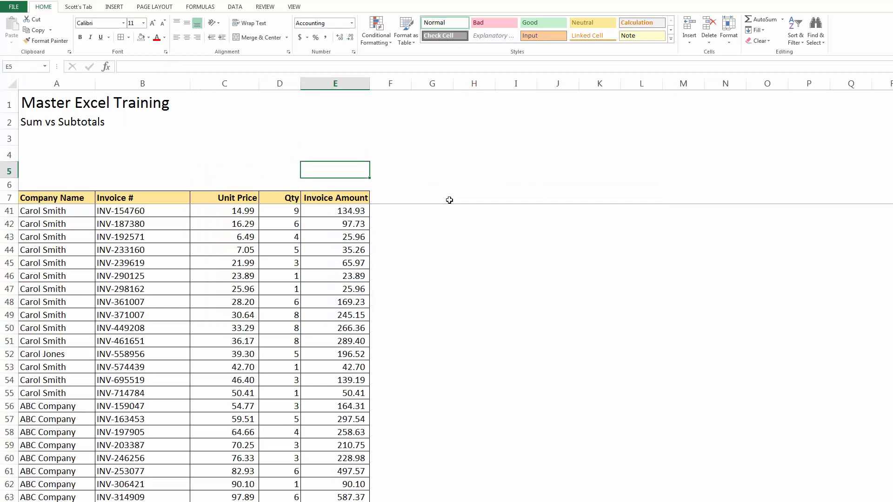
type("+")
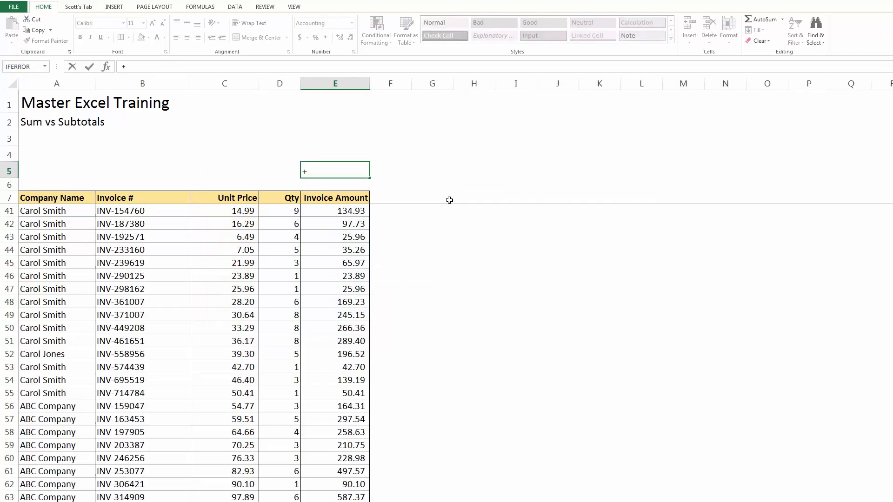
type("sum")
key("Tab")
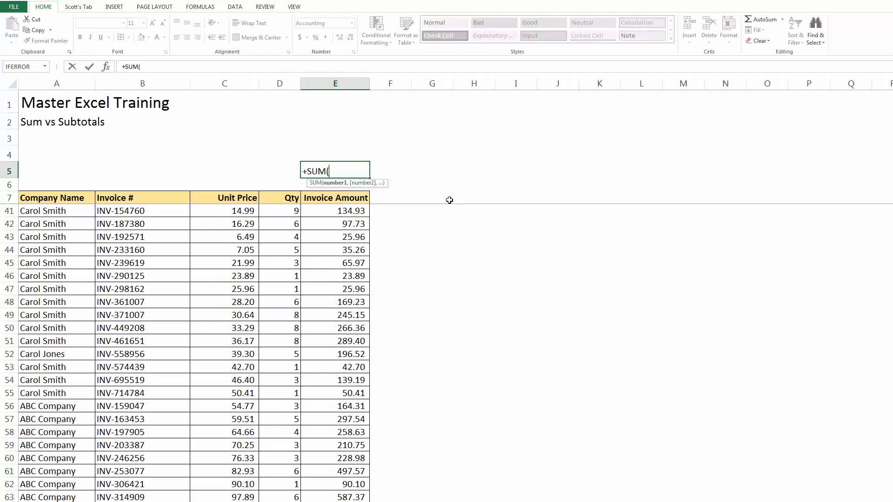
key("Down")
key("Down")
key("Down")
key("Up")
key("ctrl+shift+Down")
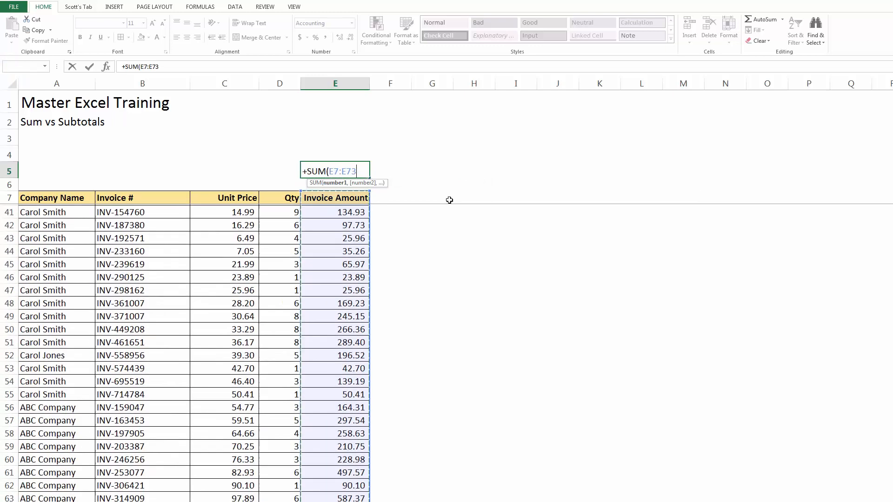
type(")")
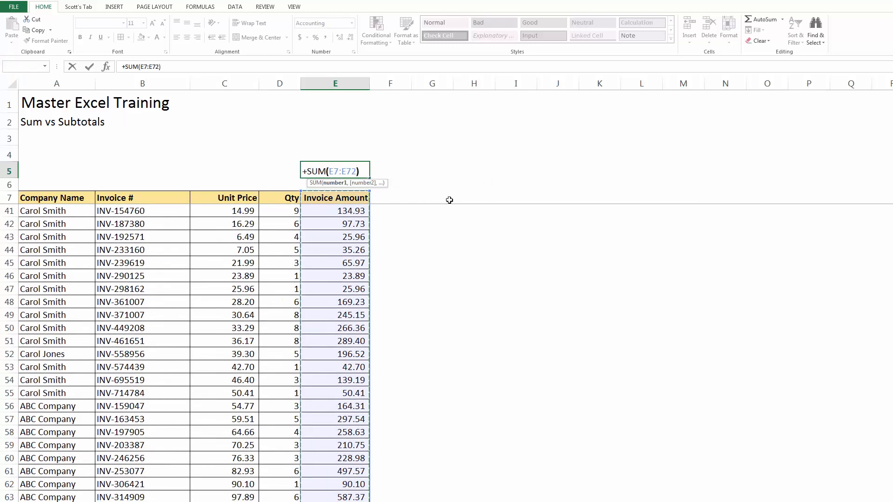
key("ctrl+Return")
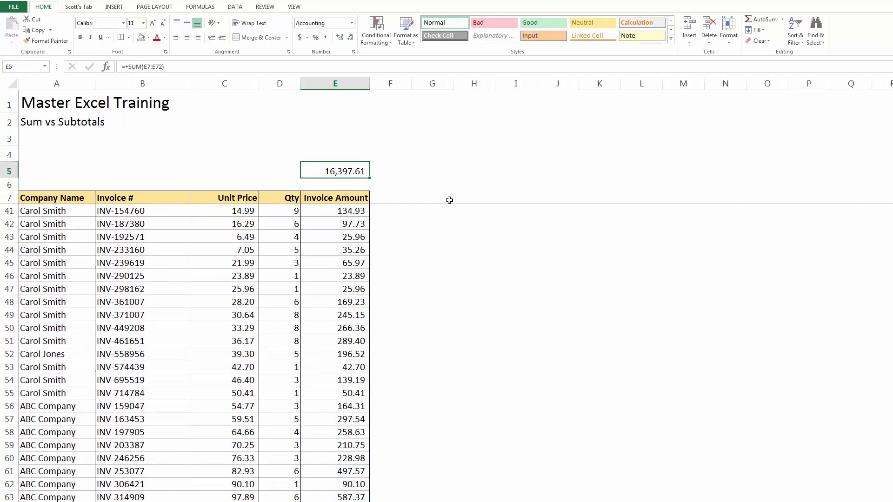
Move the SUM formula from E5 up to E4.
key("ctrl+x")
key("Up")
key("ctrl+v")
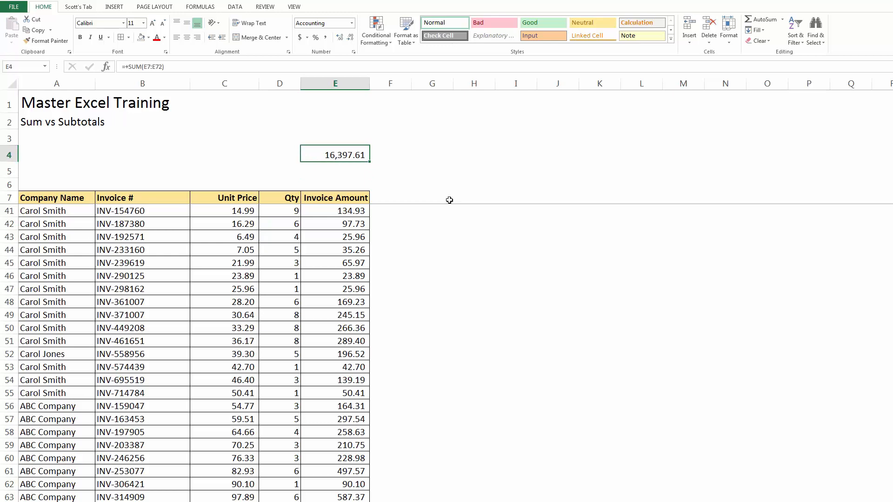
Select the whole invoice table from the Company Name header through Invoice Amount, and turn on filtering for it.
key("Down")
key("Down")
key("Down")
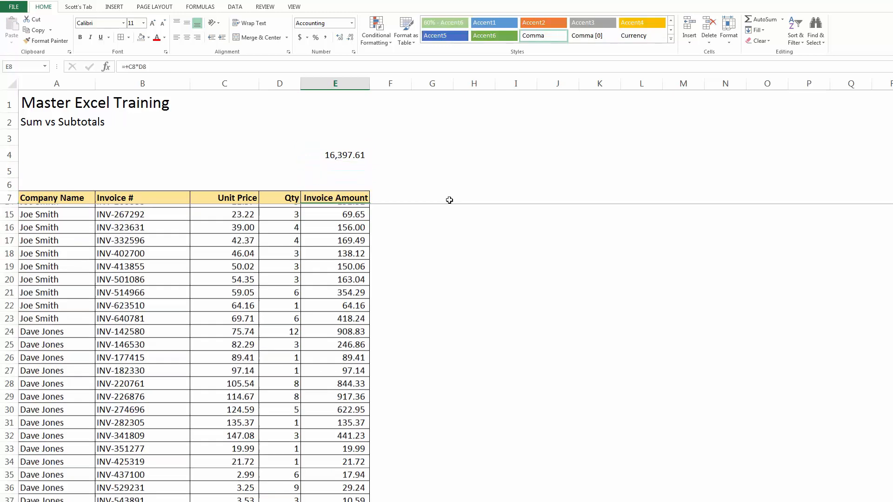
key("ctrl+Left")
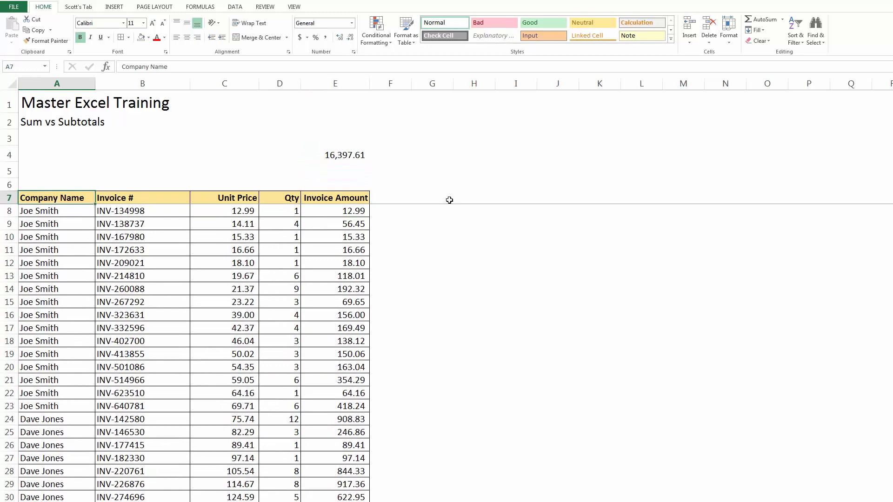
key("ctrl+shift+Right")
key("ctrl+shift+Down")
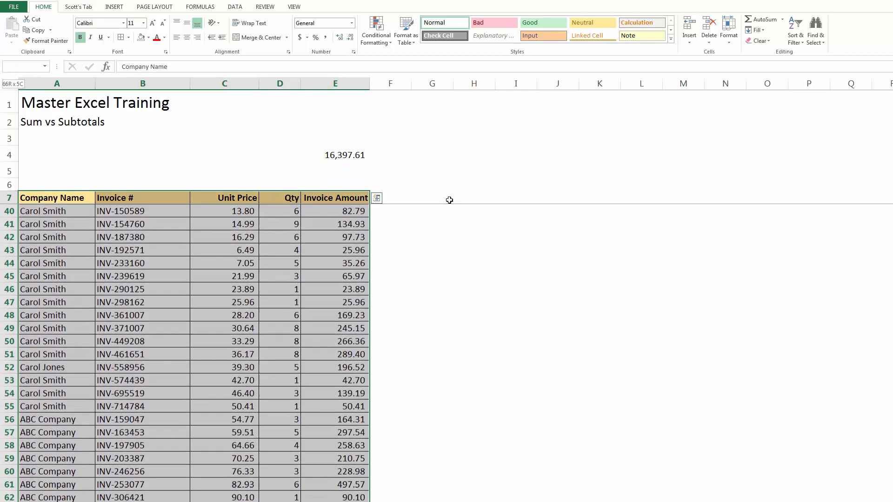
left_click(804, 40)
left_click(807, 87)
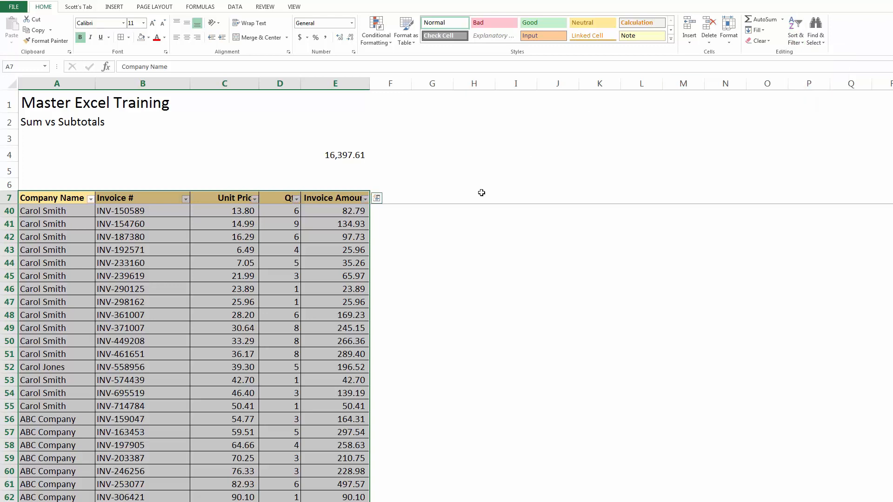
left_click(414, 251)
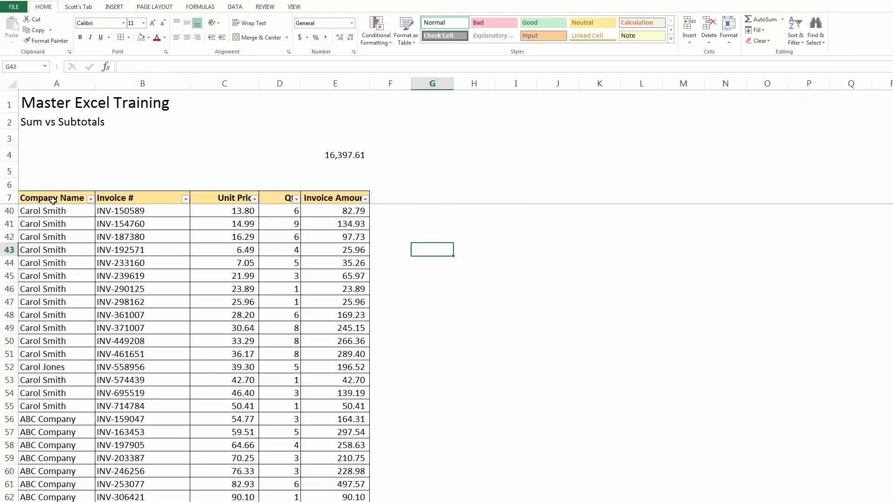
left_click(366, 199)
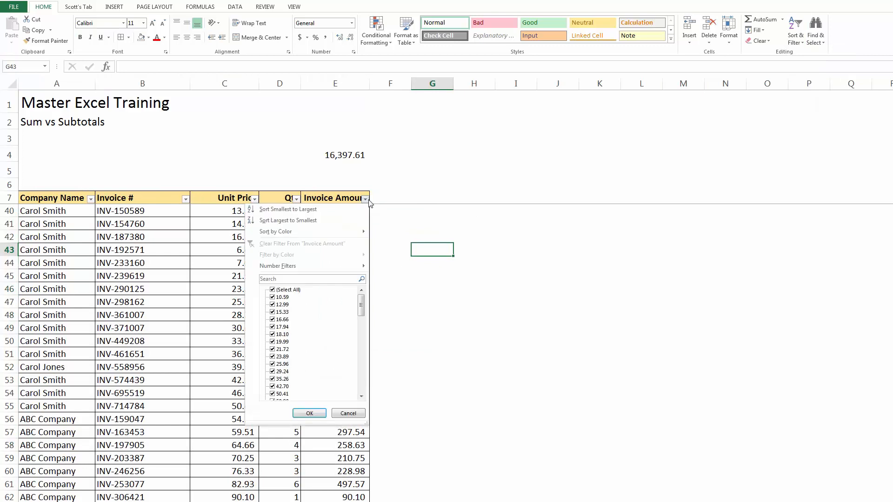
left_click(276, 290)
key("Escape")
Filter the Company Name column to show only the customer listed in row 40.
left_click(90, 200)
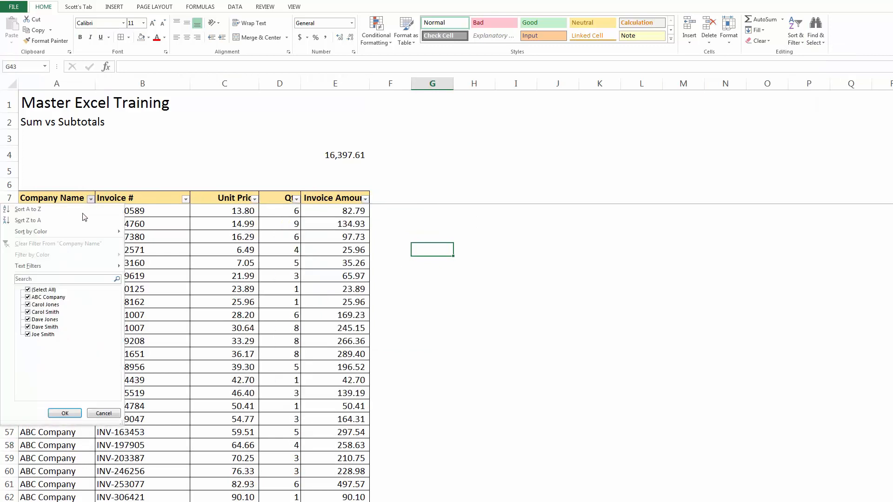
left_click(32, 290)
left_click(29, 312)
left_click(65, 417)
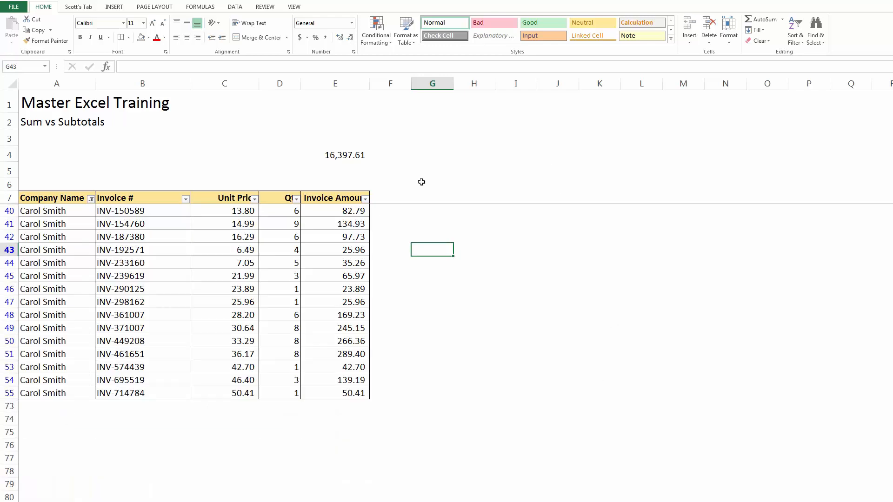
Select the filtered Invoice Amount values from E40 to E55, and compare them with the SUM formula in E4.
left_click(331, 202)
left_click_drag(333, 212, 341, 393)
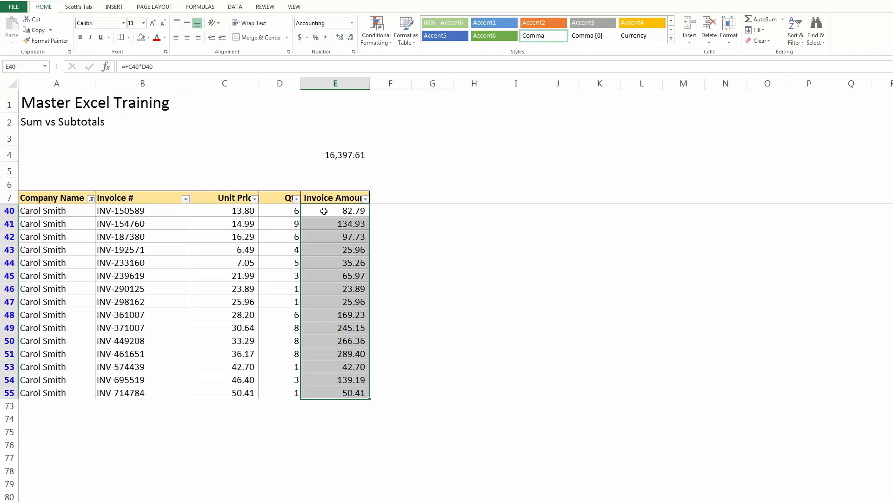
left_click(341, 157)
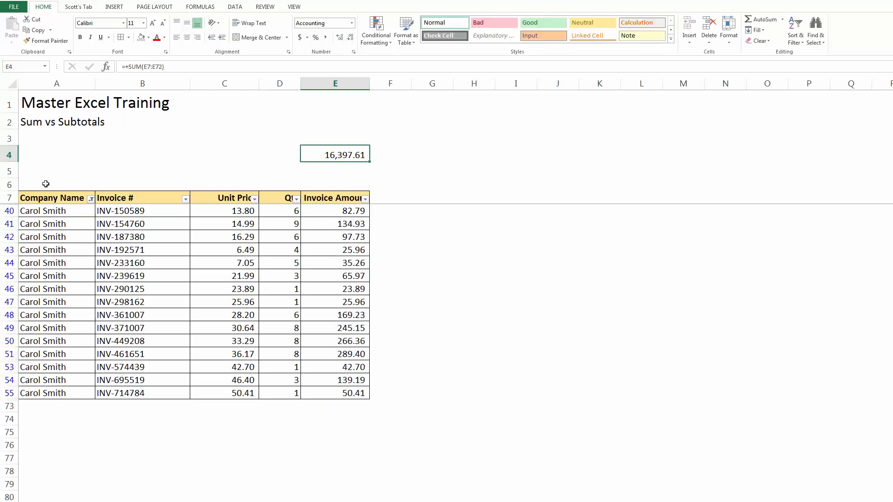
Change the Company Name filter to show only the customer listed in row 52.
left_click(91, 199)
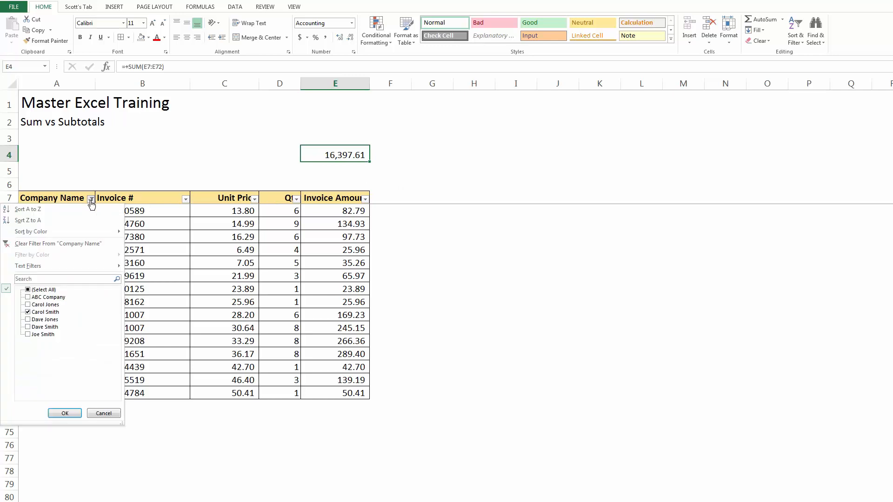
left_click(36, 305)
left_click(34, 312)
left_click(66, 414)
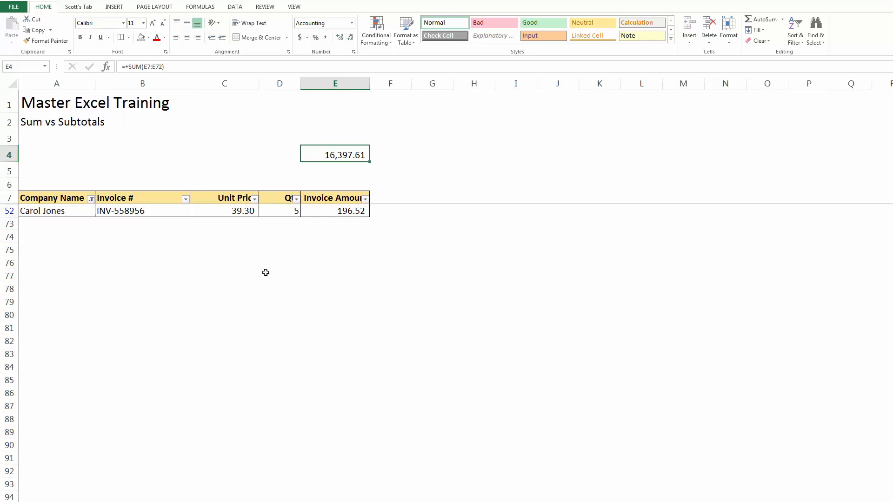
Turn off filtering on header row 7 so all invoice rows are shown.
left_click(2, 196)
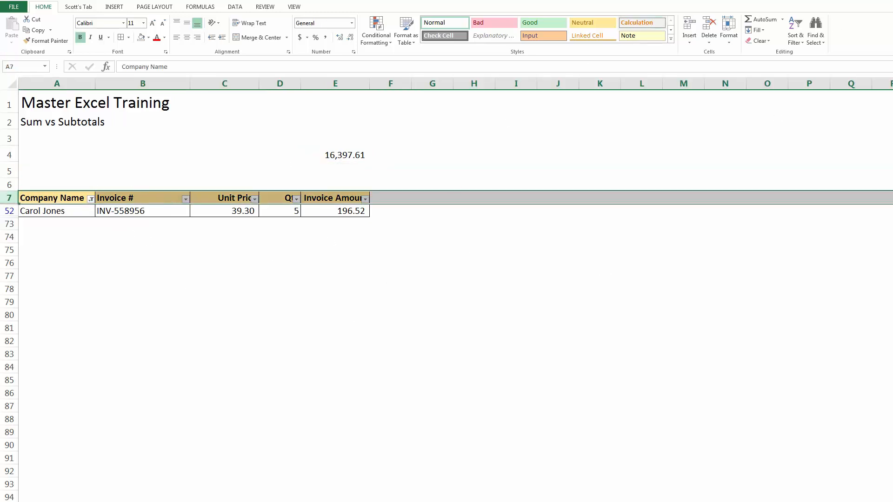
left_click(796, 37)
left_click(792, 91)
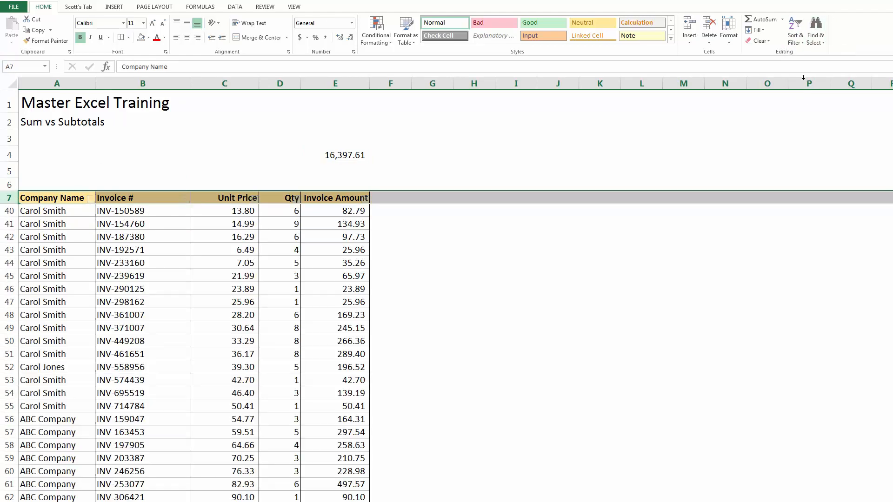
left_click(531, 264)
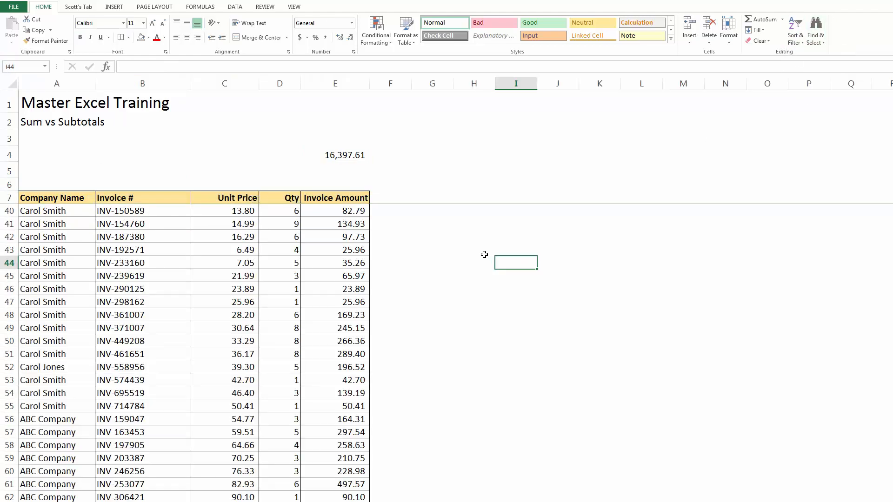
Select B7:E72 and turn on filtering for the Invoice # through Invoice Amount columns.
left_click(40, 200)
left_click_drag(123, 195, 328, 209)
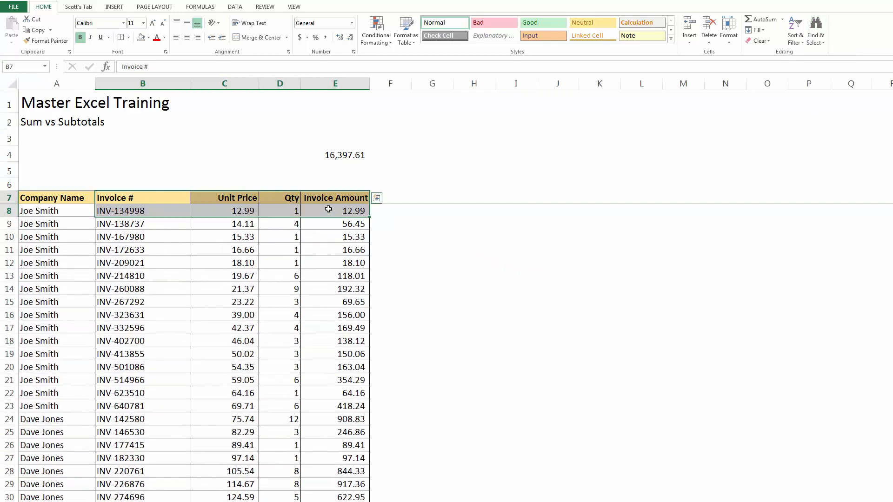
key("ctrl+shift+Down")
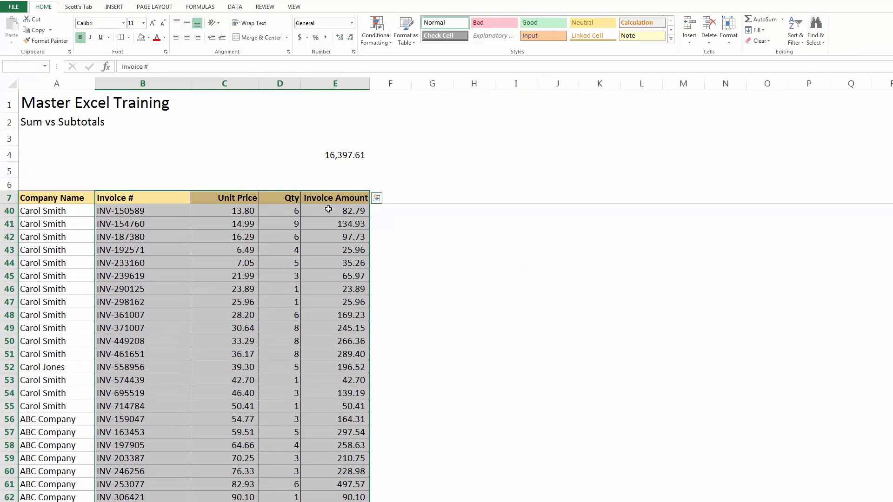
left_click(796, 39)
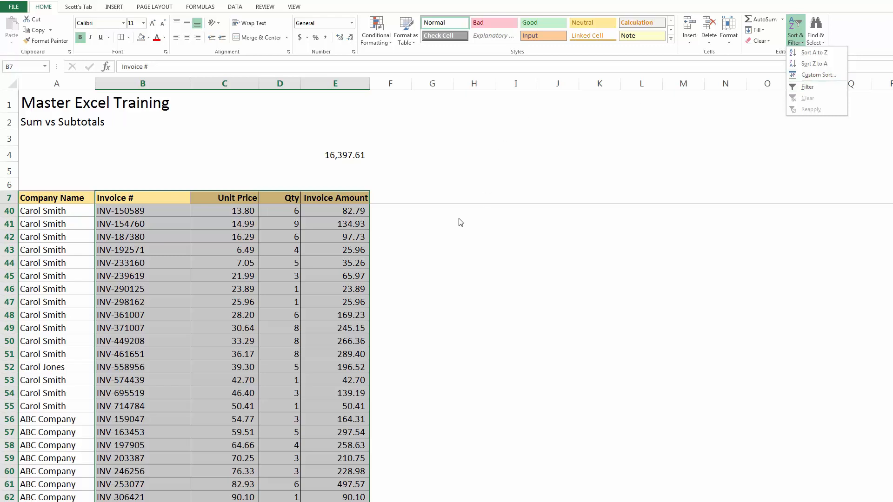
left_click(807, 87)
left_click(525, 237)
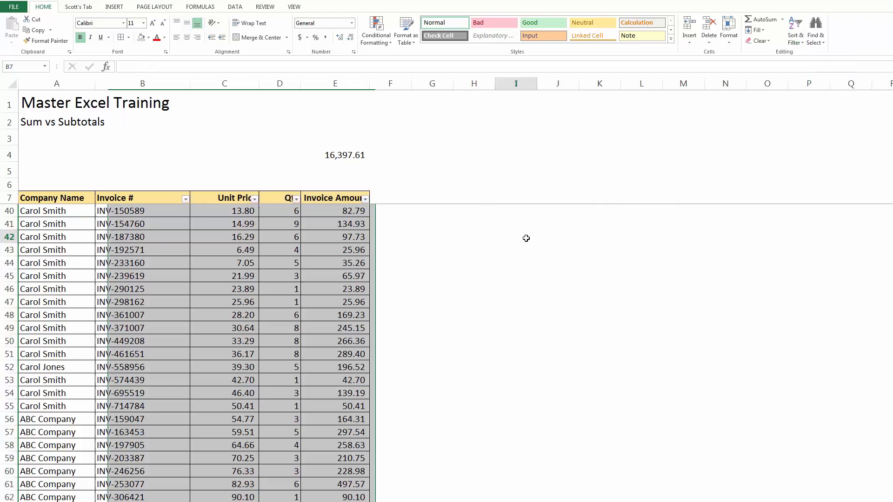
Start a SUBTOTAL formula in E5 and open its function arguments for entry.
left_click(349, 169)
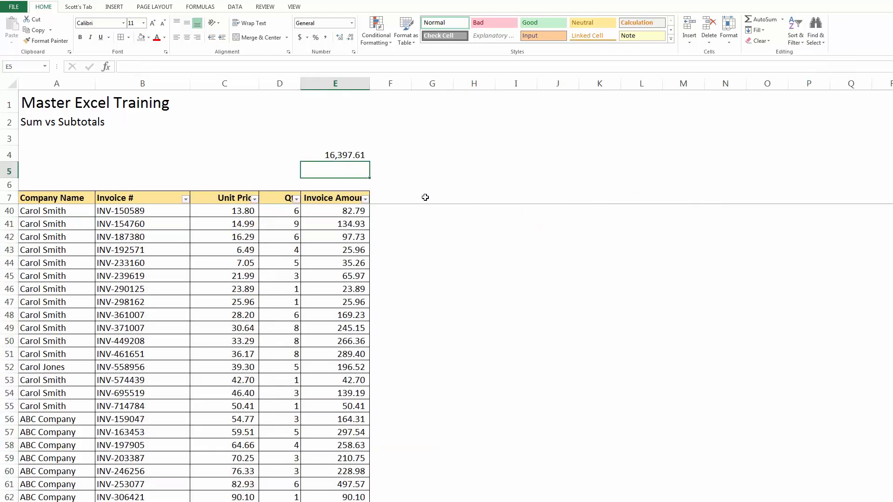
type("+")
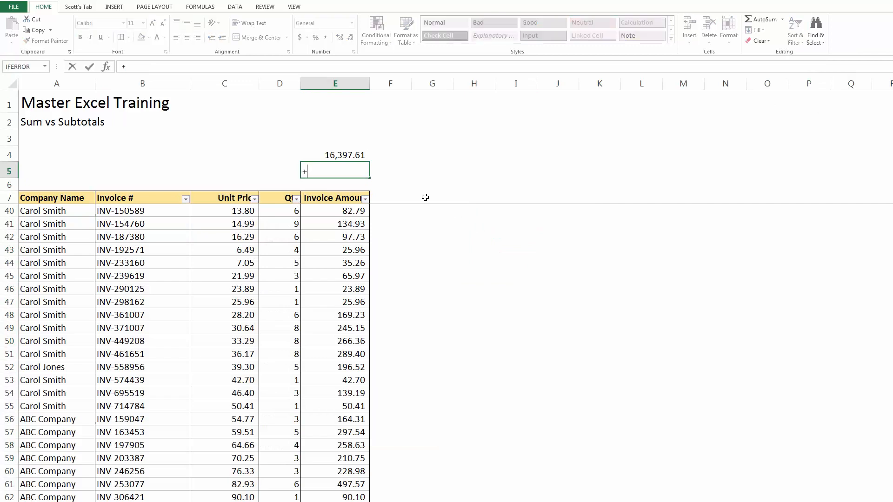
type("sub")
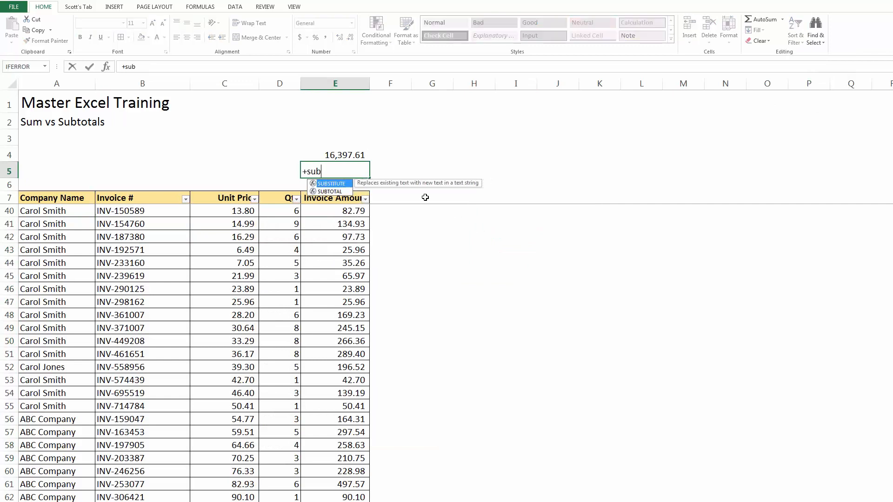
key("Down")
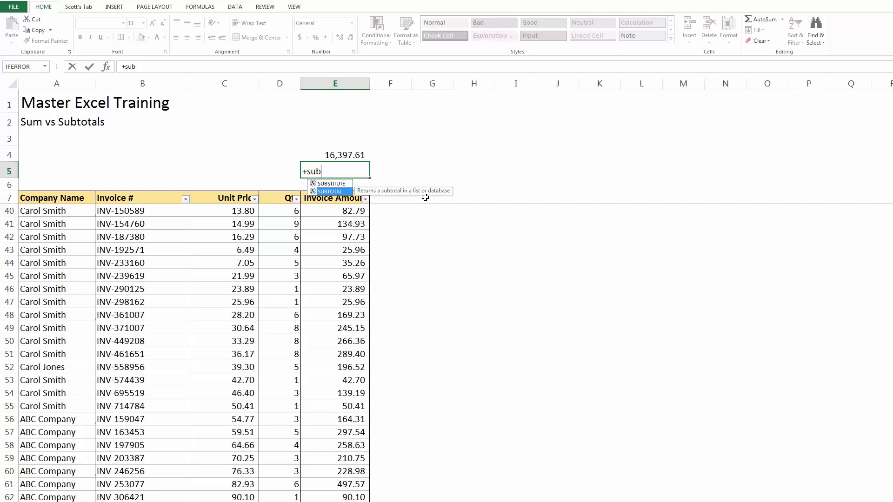
key("Tab")
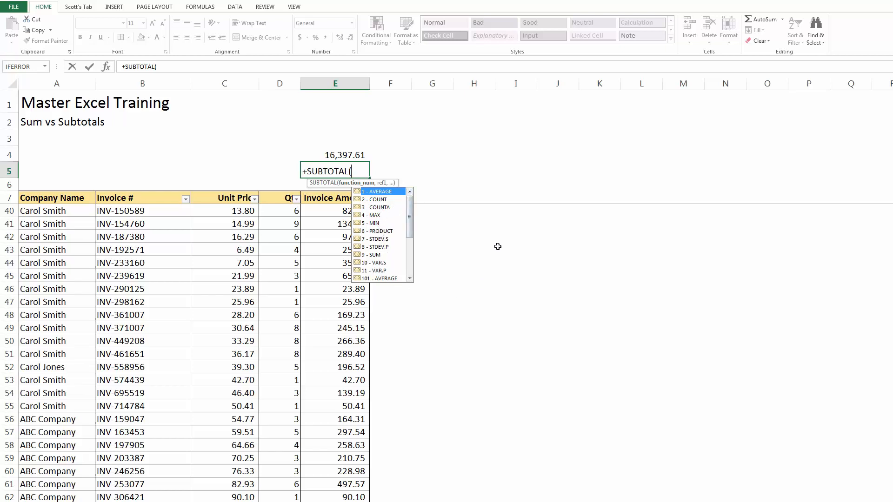
left_click(106, 68)
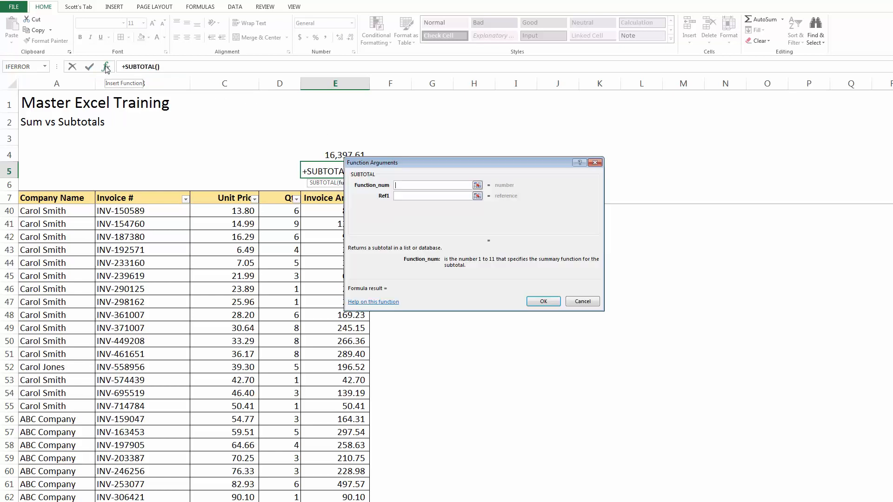
left_click_drag(412, 164, 517, 171)
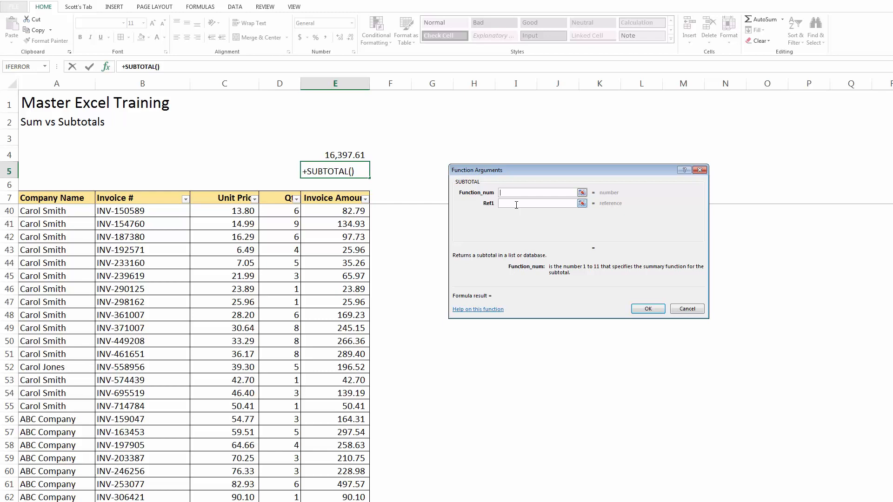
Open the help article for the SUBTOTAL function and find its table of Function_num codes.
left_click(484, 310)
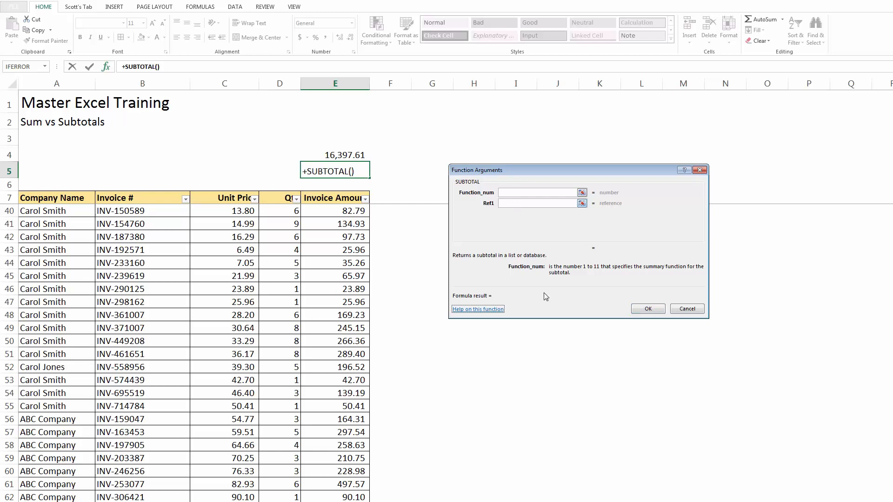
left_click(467, 311)
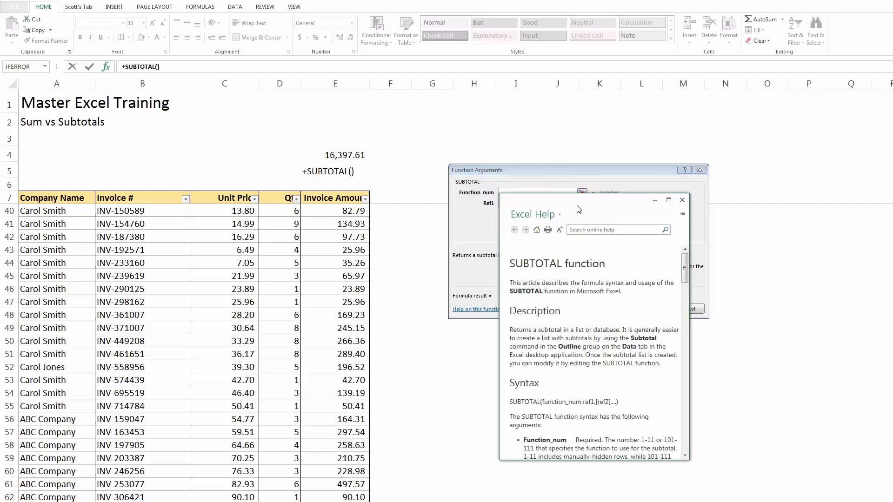
left_click_drag(573, 205, 521, 127)
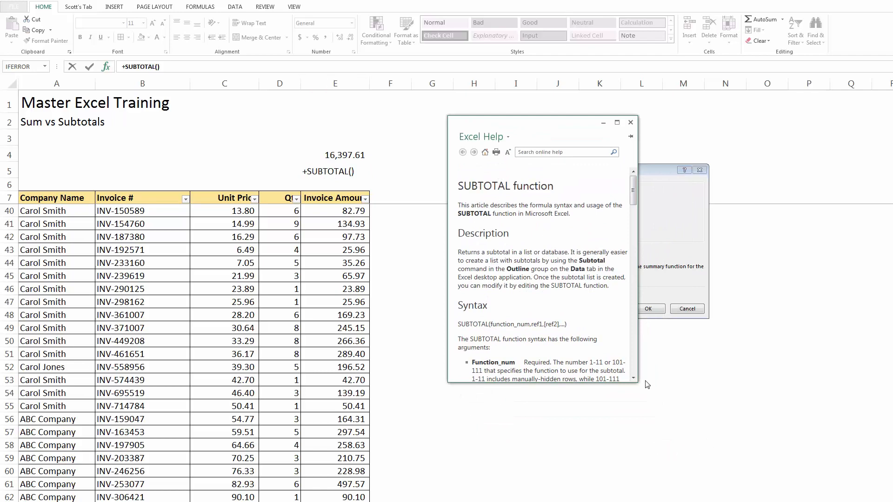
left_click_drag(629, 386, 626, 500)
scroll(558, 346, "down", 3)
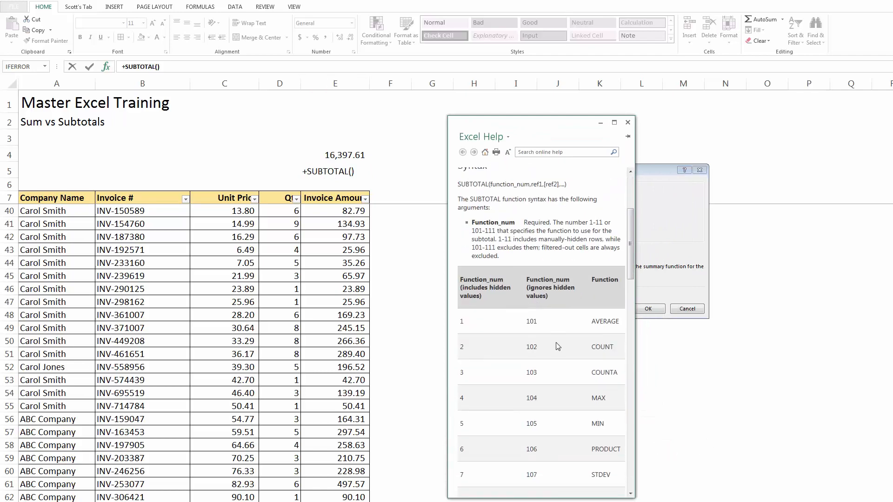
scroll(535, 263, "down", 3)
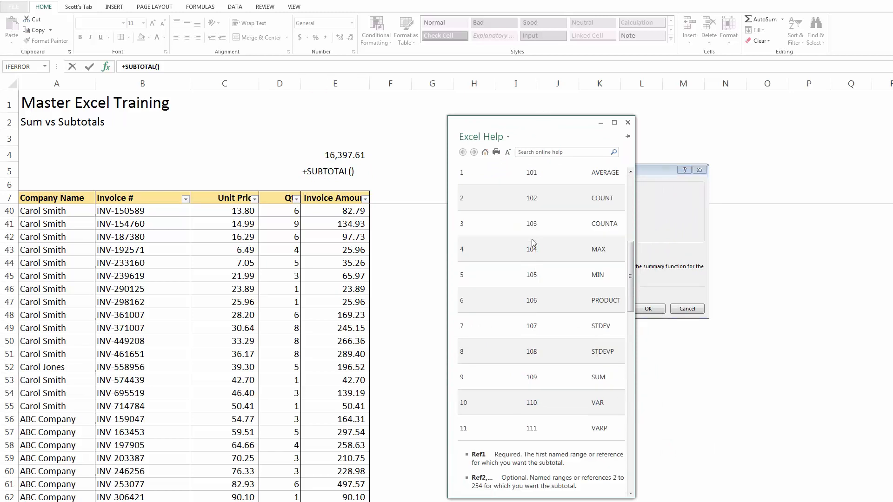
scroll(486, 184, "up", 2)
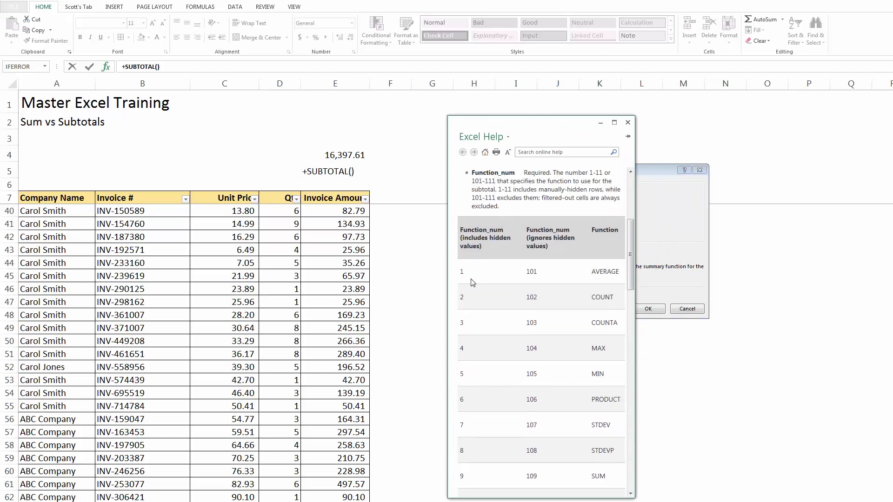
Examine which Function_num codes stand for AVERAGE, COUNT and SUM, and close the help article.
double_click(466, 231)
double_click(461, 273)
left_click_drag(589, 275, 619, 305)
scroll(468, 436, "down", 2)
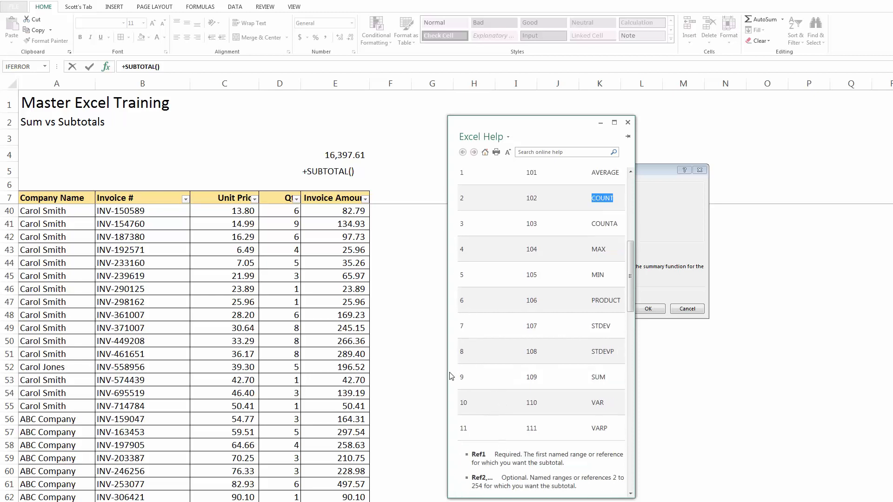
left_click_drag(452, 370, 465, 378)
left_click(577, 385)
scroll(511, 396, "up", 1)
scroll(513, 396, "up", 1)
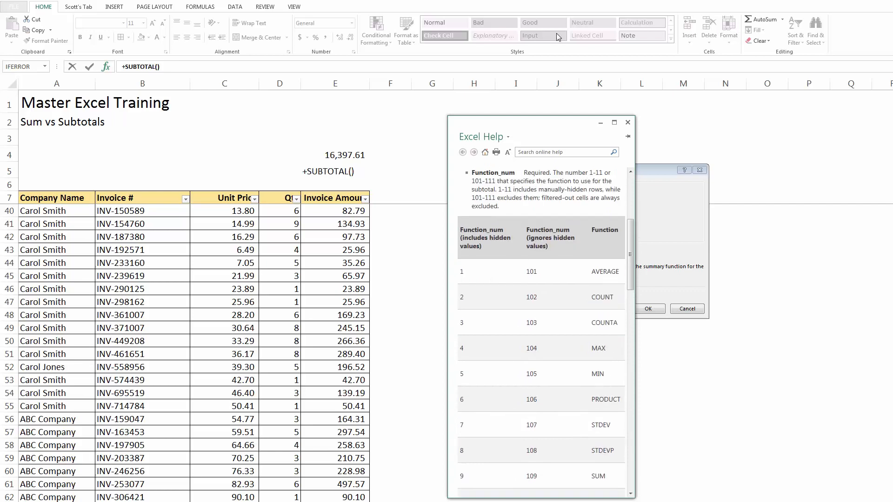
left_click(627, 123)
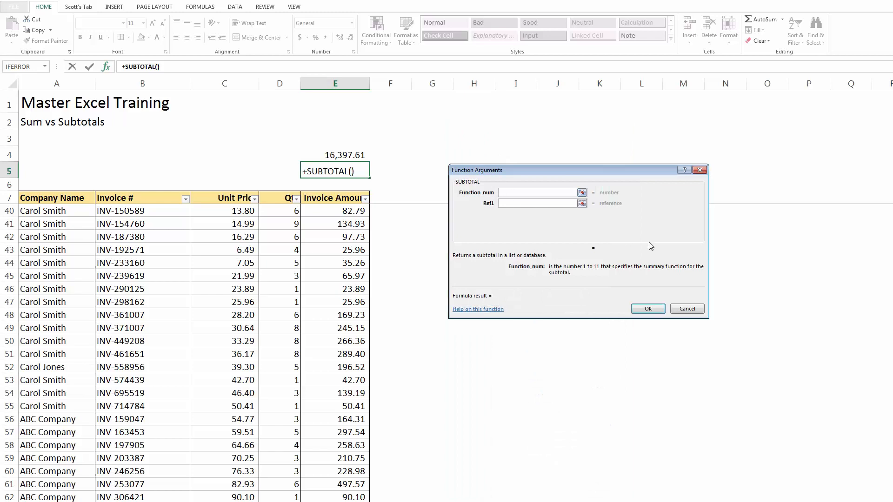
Complete the SUBTOTAL formula in E5 with function number 9 and range E8:E72, and give the result the comma number format.
type("9")
left_click(514, 204)
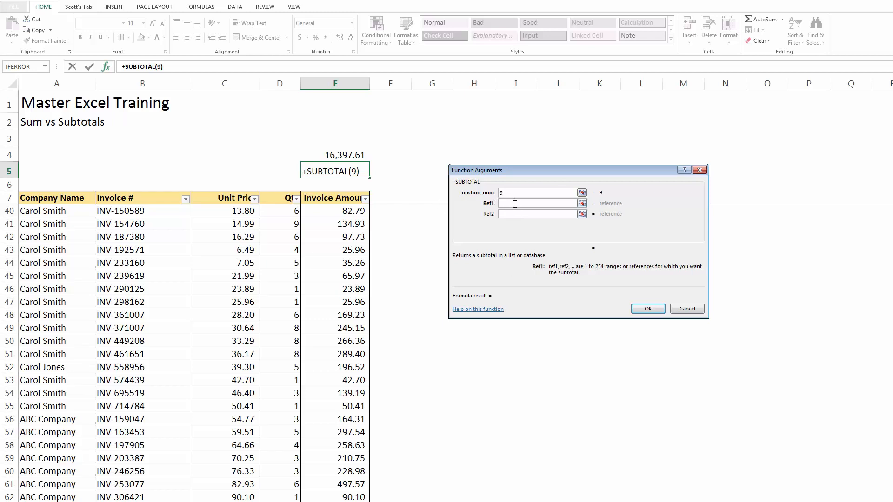
left_click(346, 199)
left_click(345, 199)
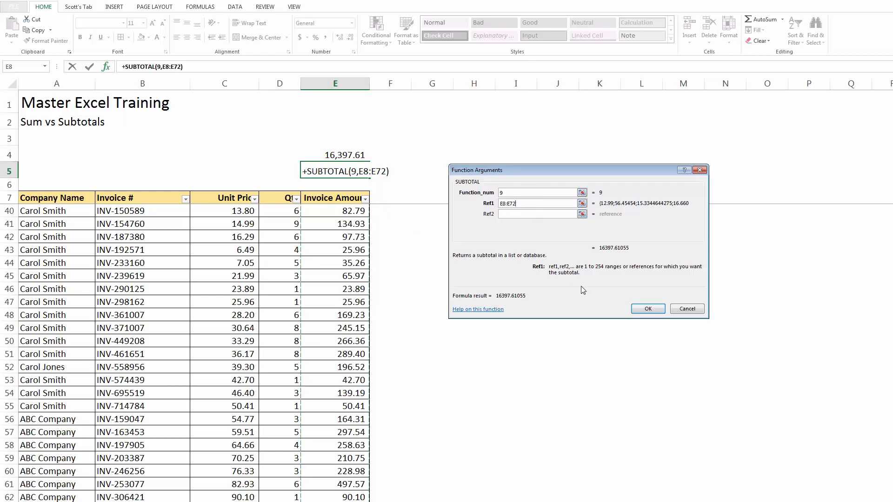
left_click(648, 309)
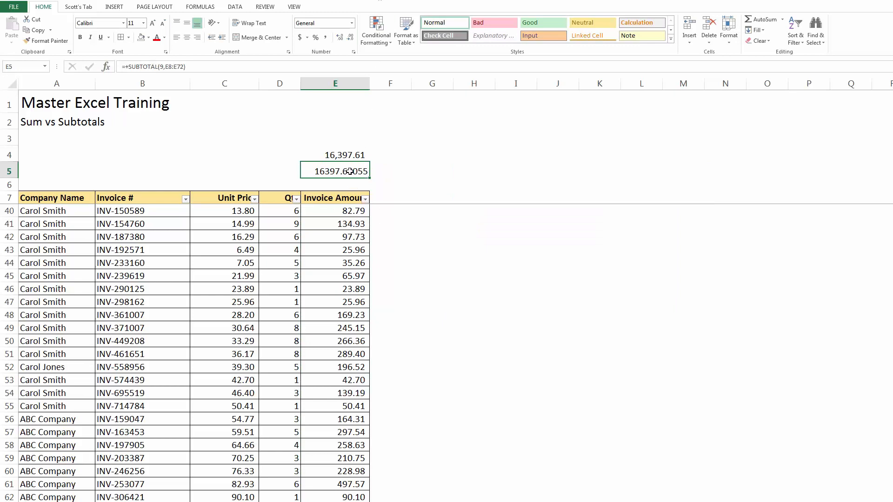
left_click(326, 37)
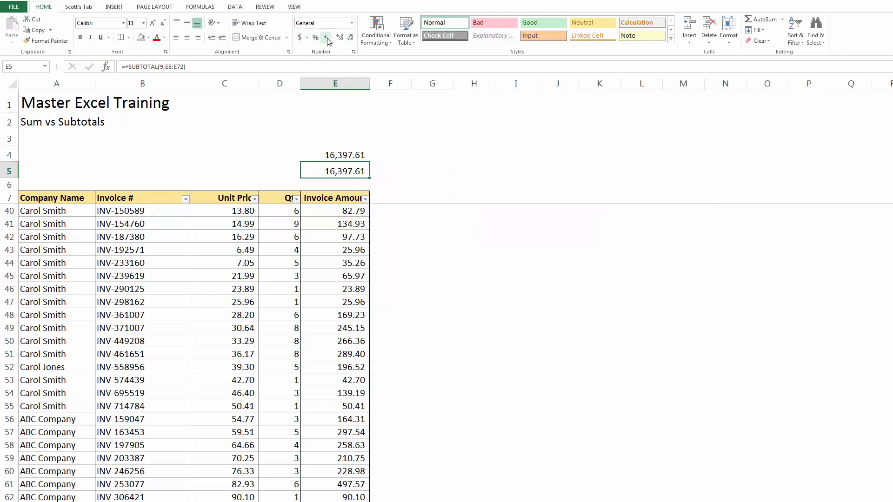
Label the two totals by entering Subtotal in F5 and Sum in F4.
left_click(408, 156)
left_click(363, 171)
left_click(383, 172)
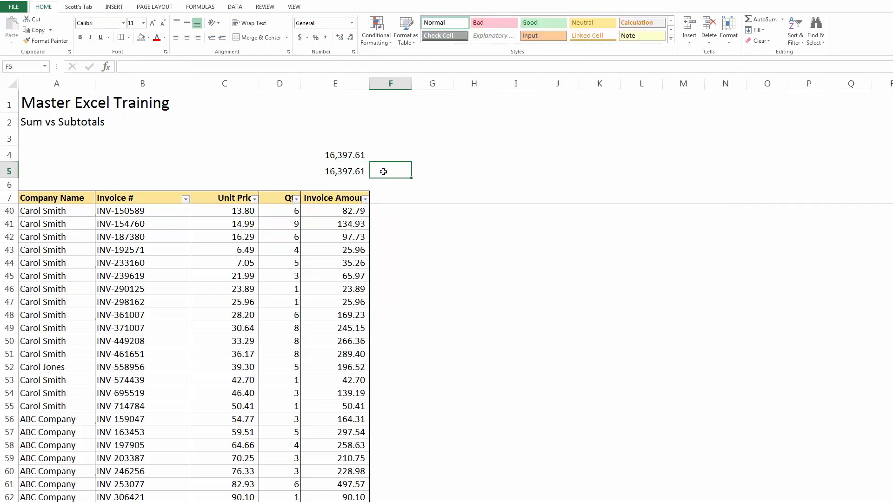
type("Subtotal")
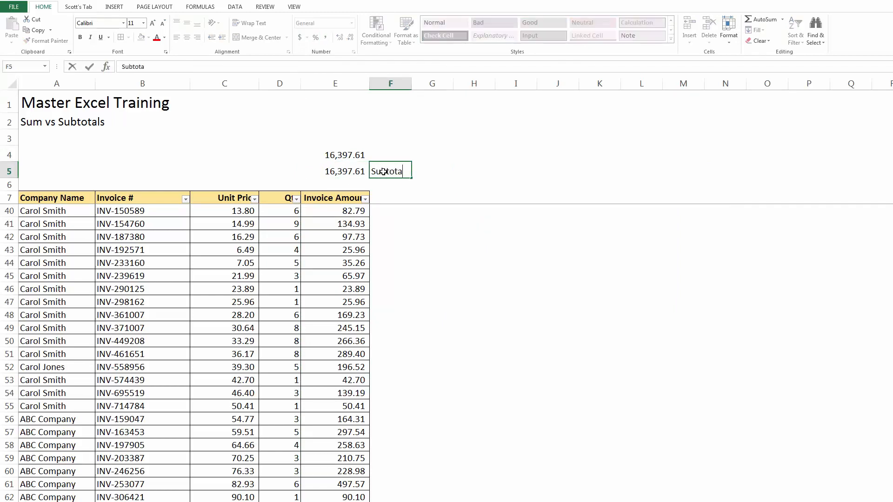
key("Return")
key("Up")
key("Up")
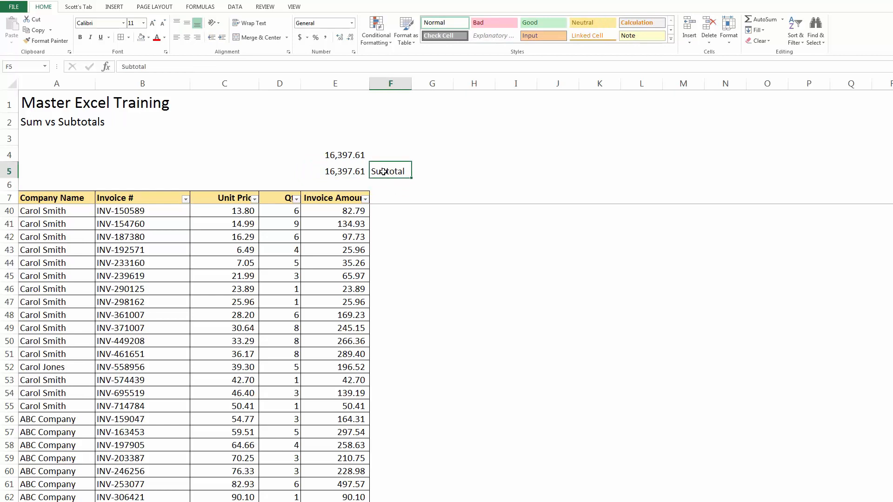
type("Sum")
key("Return")
key("Left")
key("Down")
key("Down")
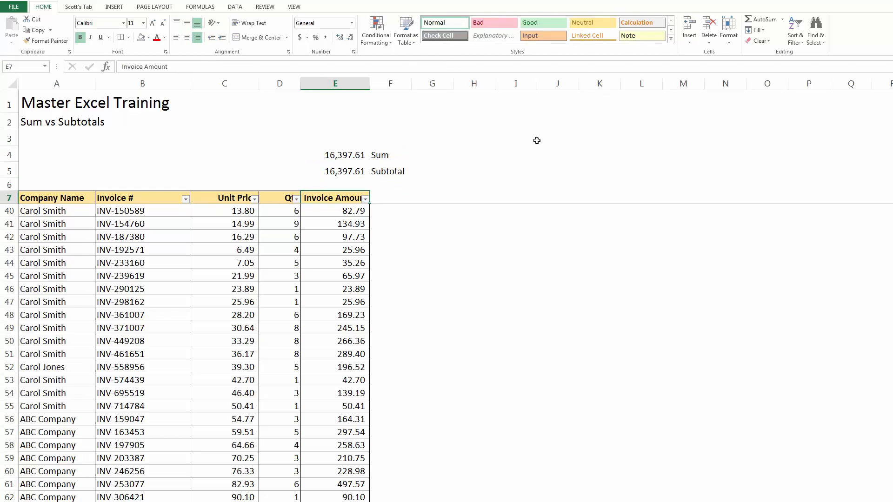
Change the SUBTOTAL range in E5 to E7:E72 to match the range of the SUM formula in E4.
left_click(343, 172)
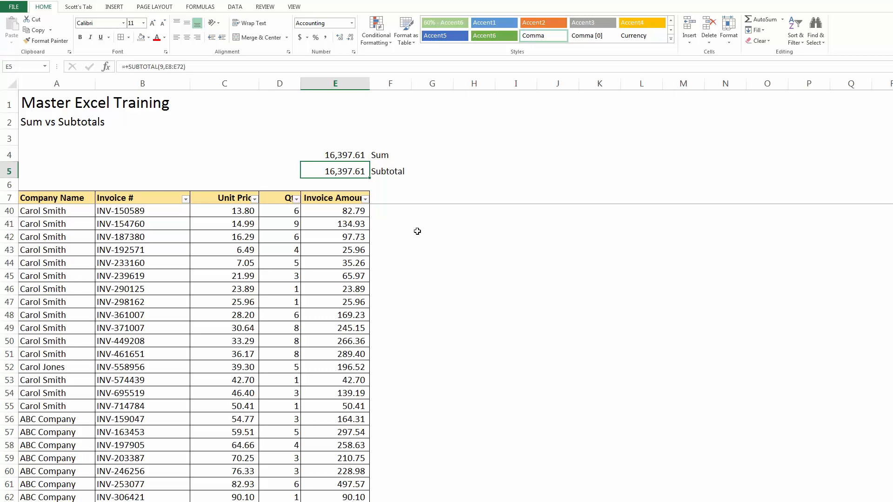
left_click(483, 171)
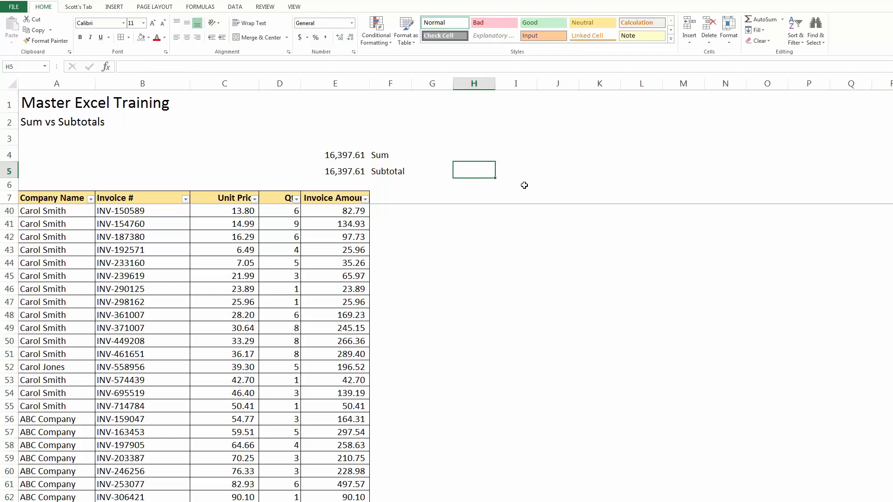
left_click(333, 161)
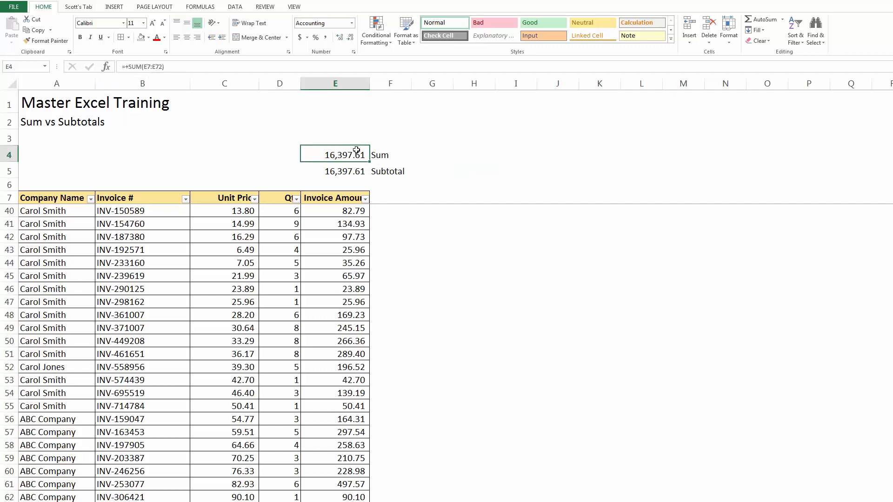
left_click(342, 171)
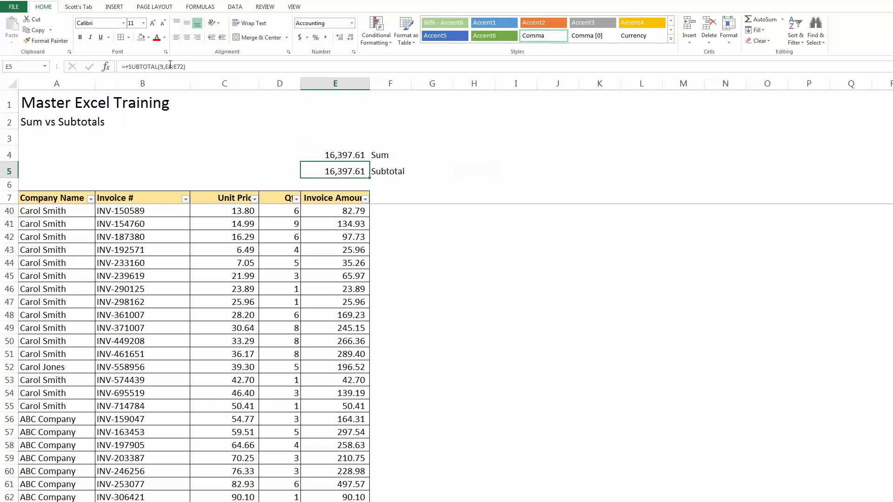
key("F2")
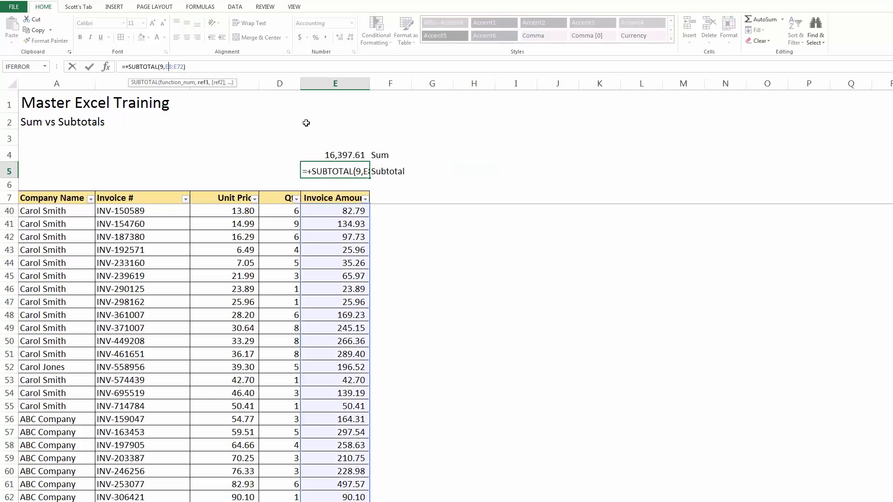
key("Delete")
type("7")
key("ctrl+Return")
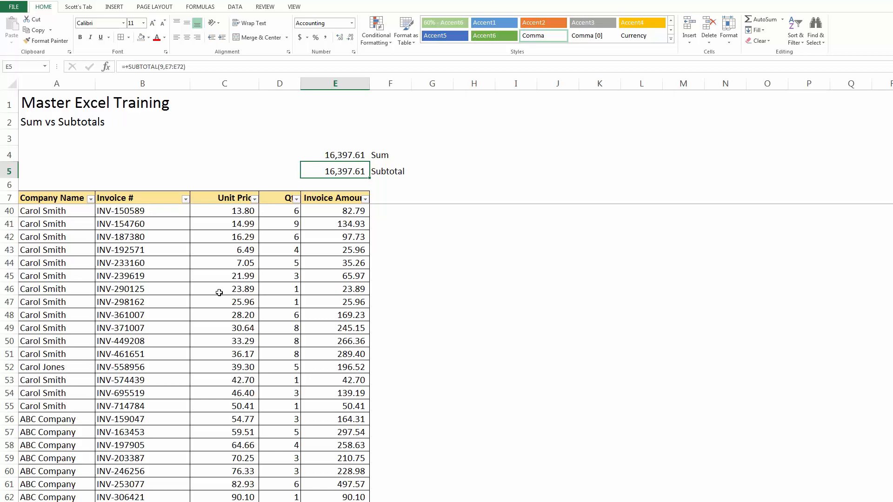
Filter the Company Name column to show only ABC Company.
left_click(95, 208)
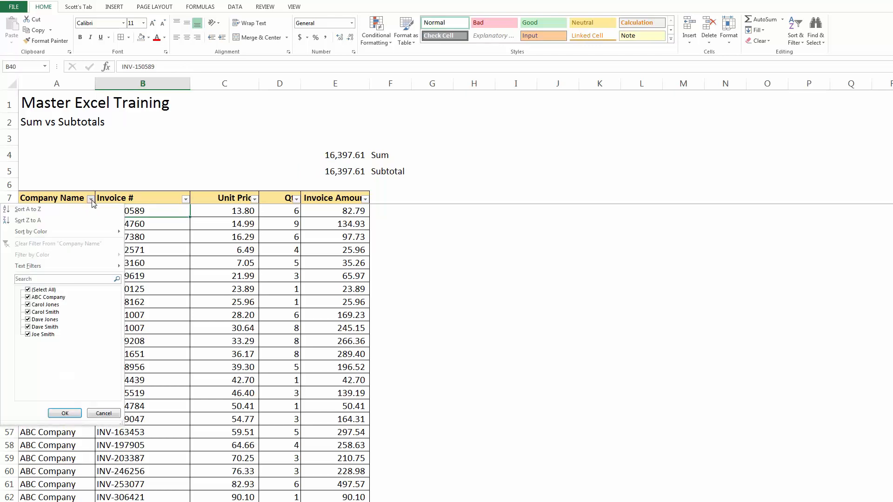
left_click(91, 199)
left_click(28, 290)
left_click(28, 290)
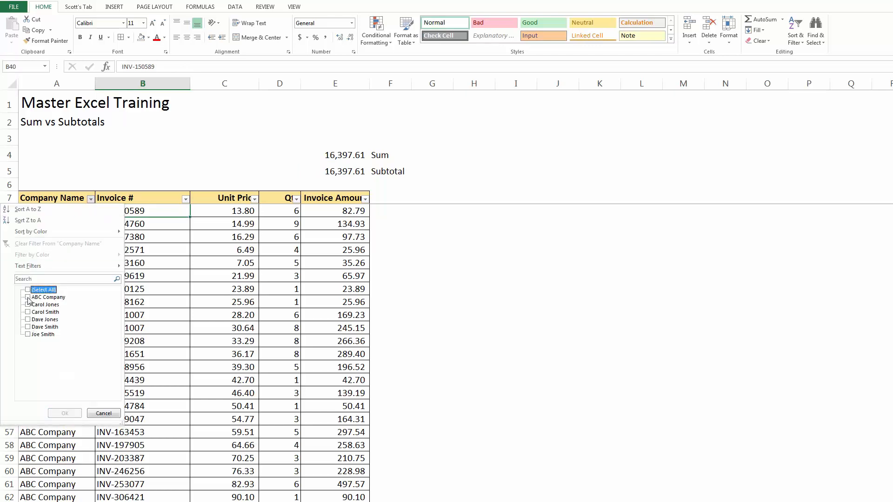
left_click(28, 298)
left_click(74, 414)
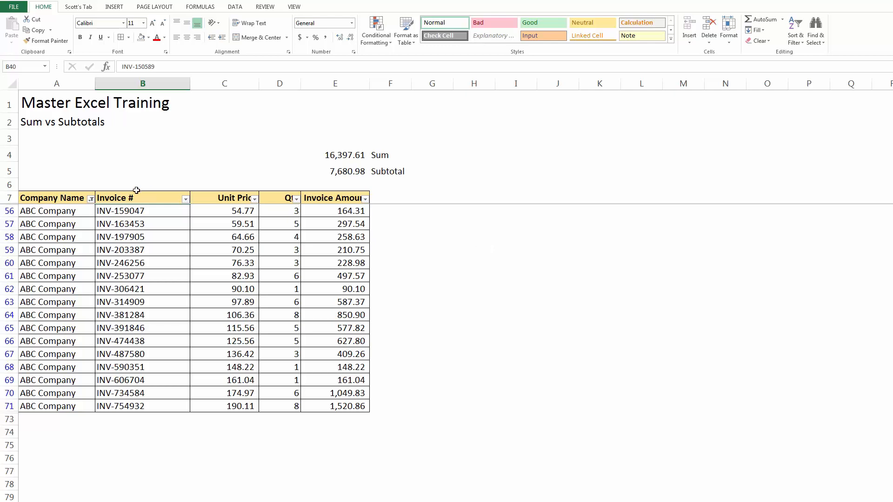
Filter the Qty column to show only invoices with a quantity of 4.
left_click(296, 199)
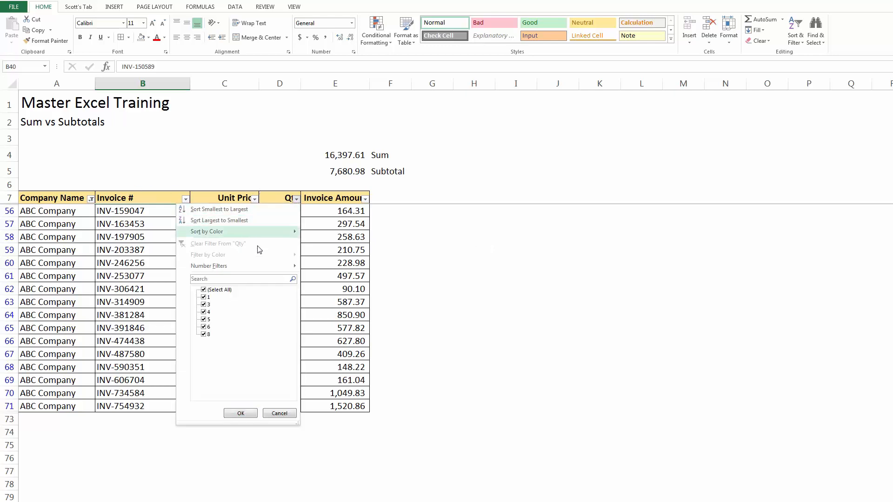
left_click(216, 289)
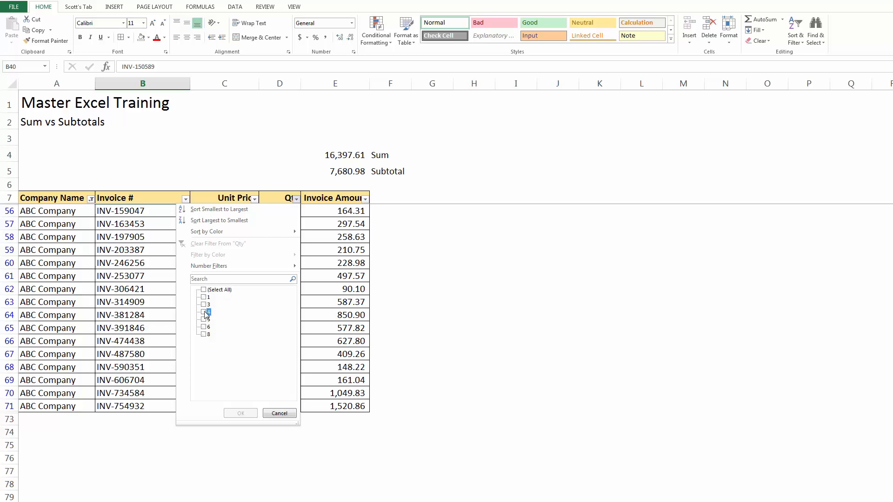
left_click(204, 312)
left_click(238, 414)
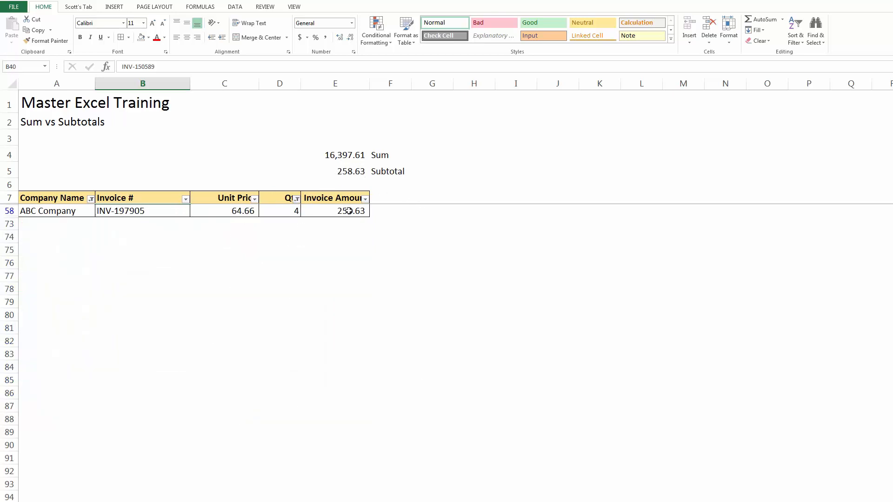
Restore all quantities in the Qty filter and select the SUBTOTAL formula in E5.
left_click(296, 199)
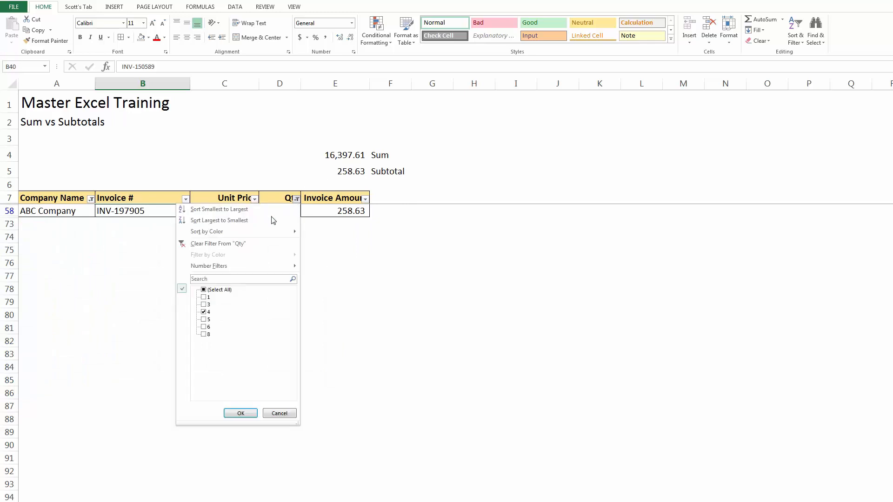
left_click(216, 289)
left_click(230, 415)
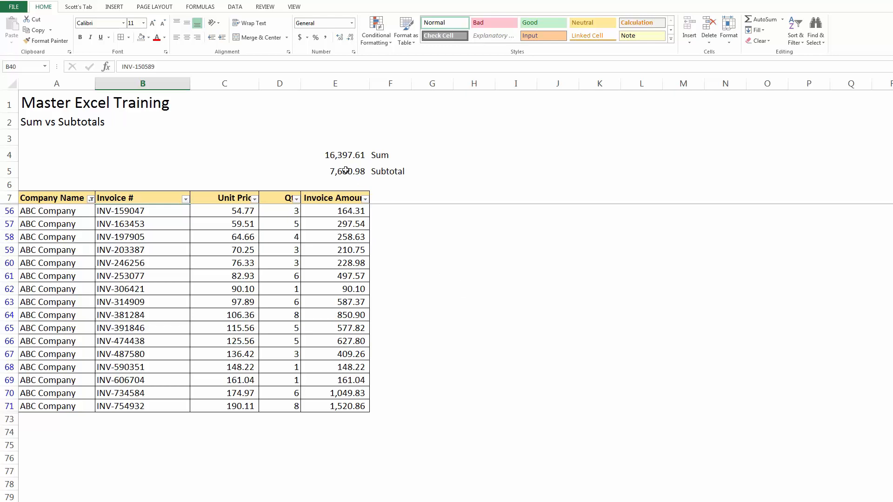
left_click_drag(347, 172, 413, 201)
left_click(363, 177)
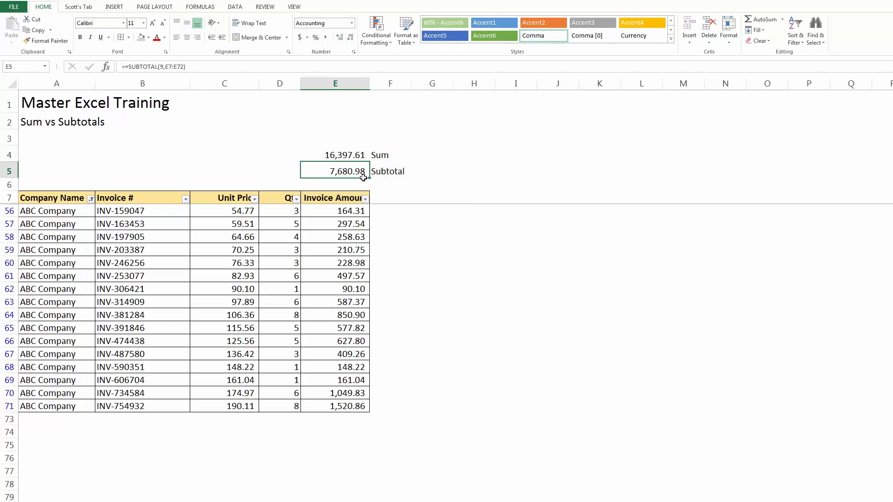